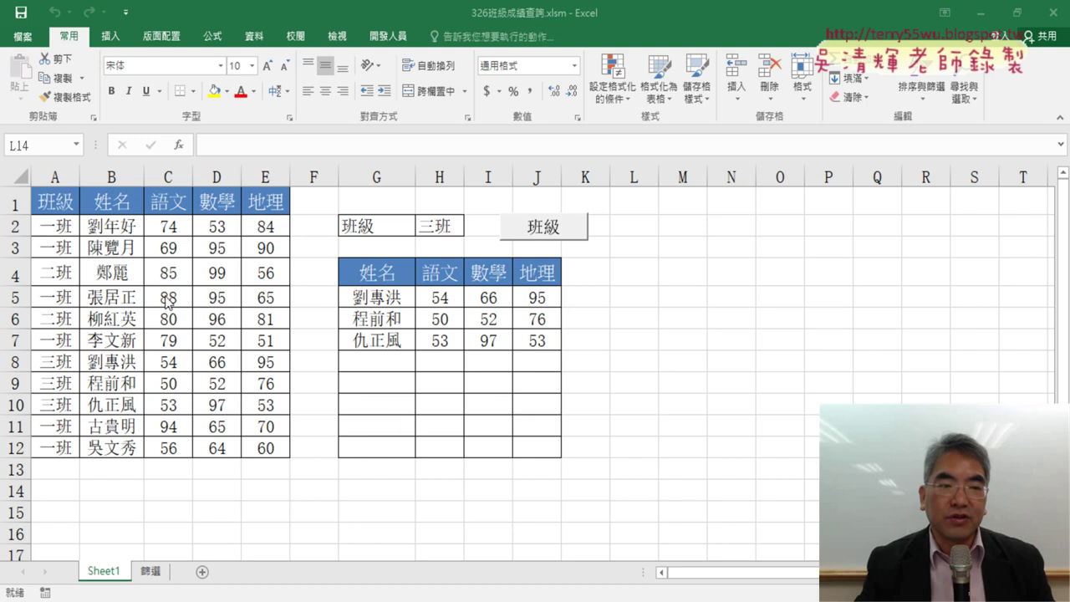
- Select the class column and the whole student score table to review it, then deselect
click(55, 176)
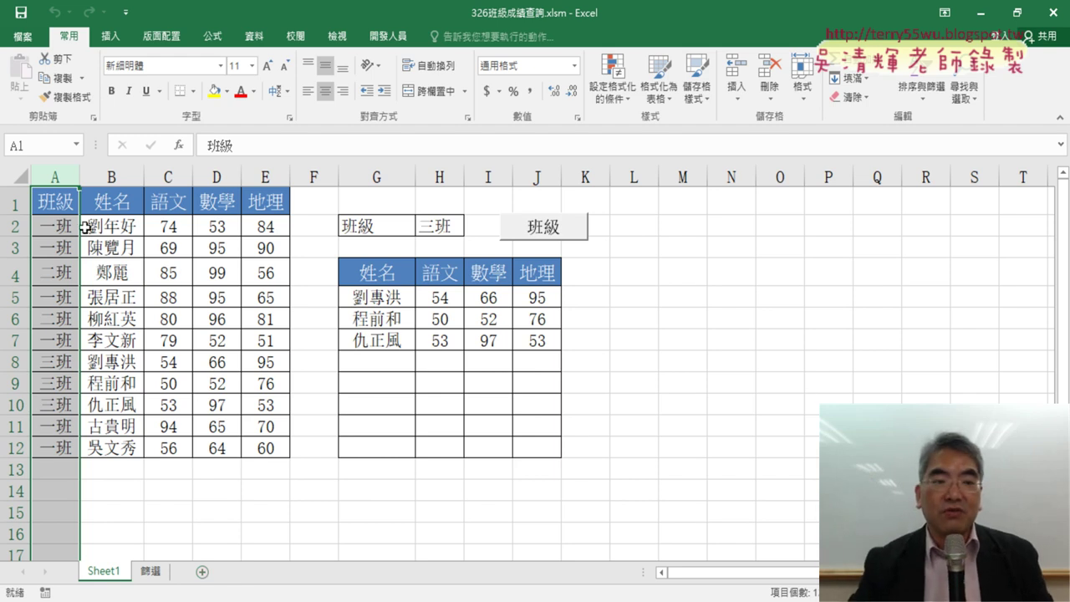
drag(59, 201, 268, 447)
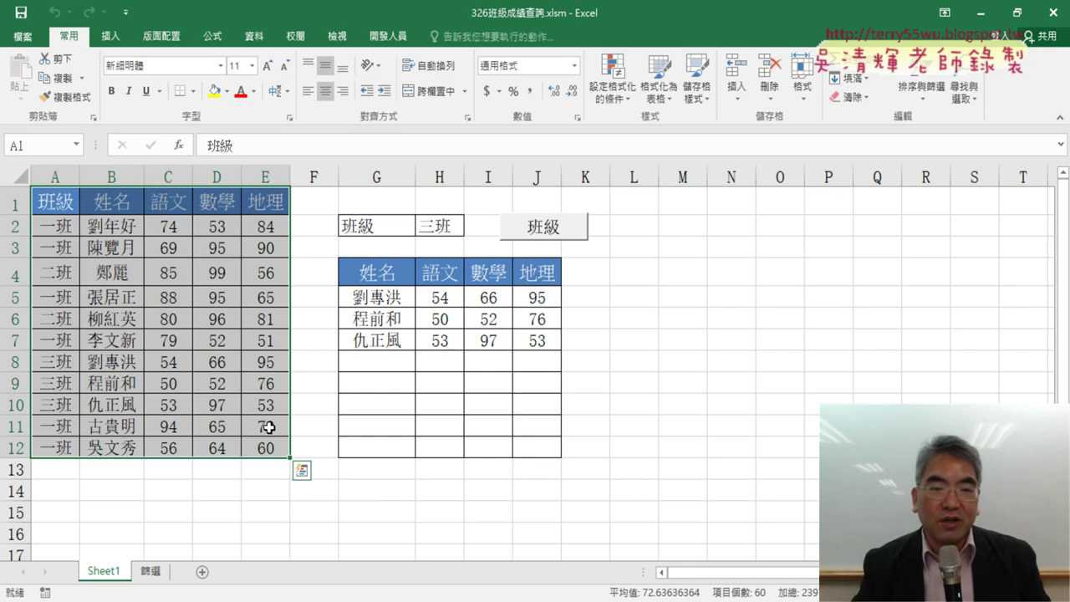
click(217, 319)
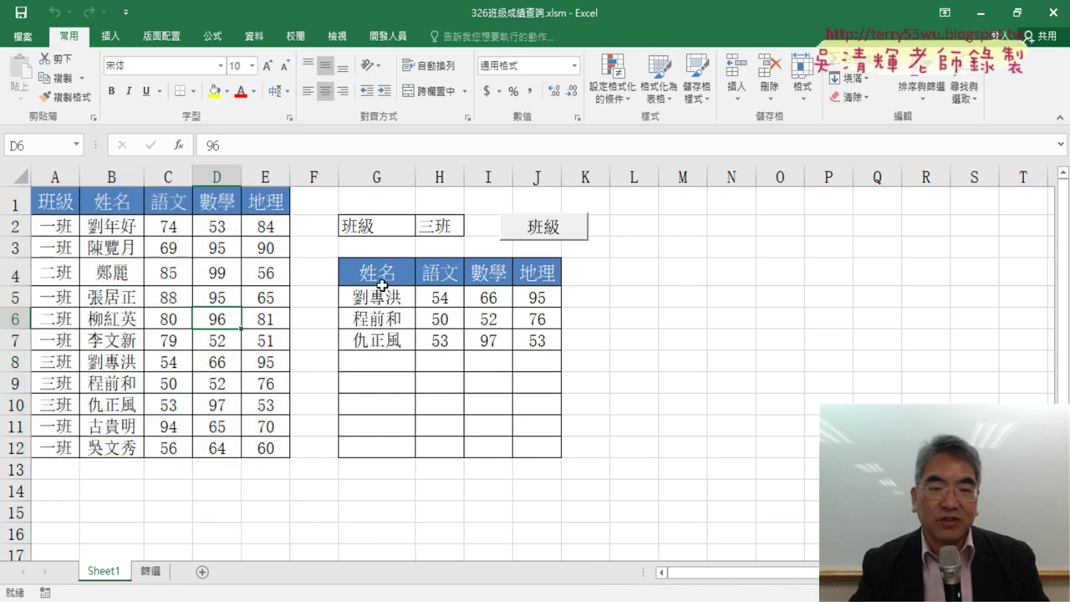
- Set H2 to 一班 and run the 班級 button to list that class's scores
click(441, 223)
click(472, 229)
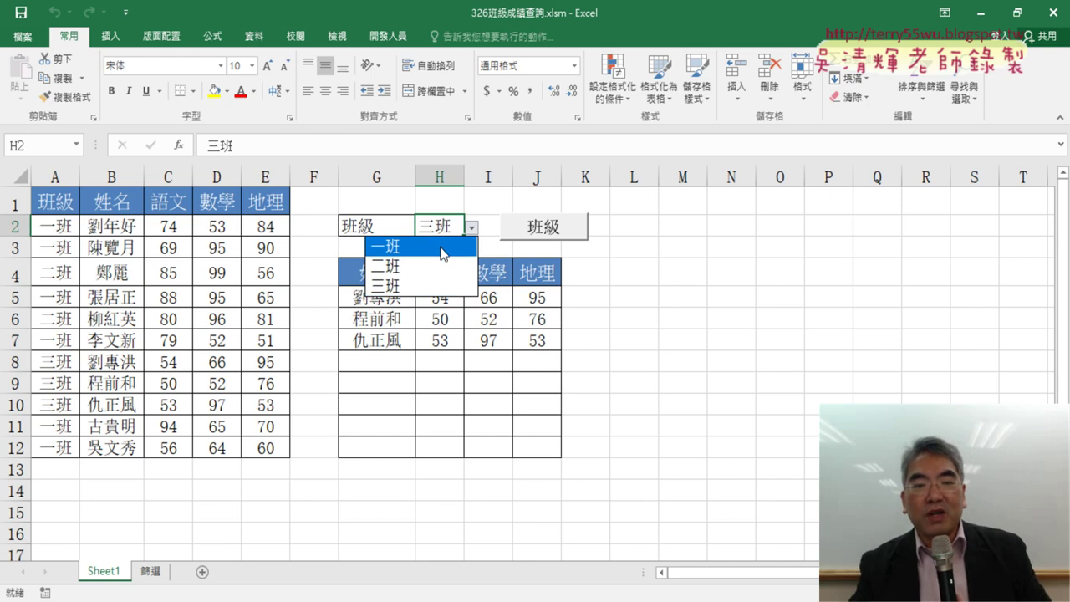
click(439, 246)
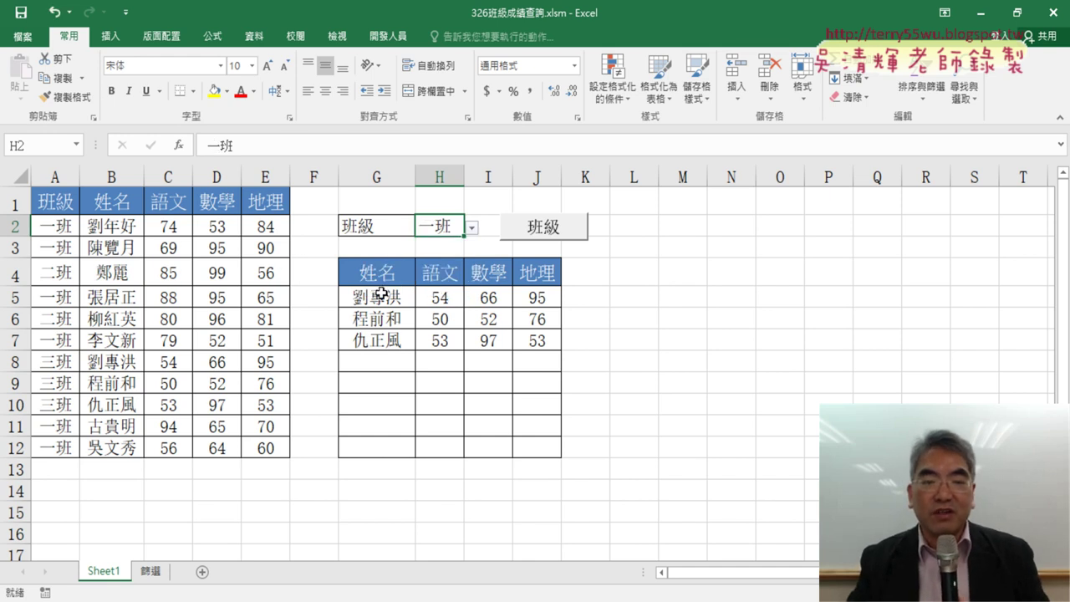
click(558, 236)
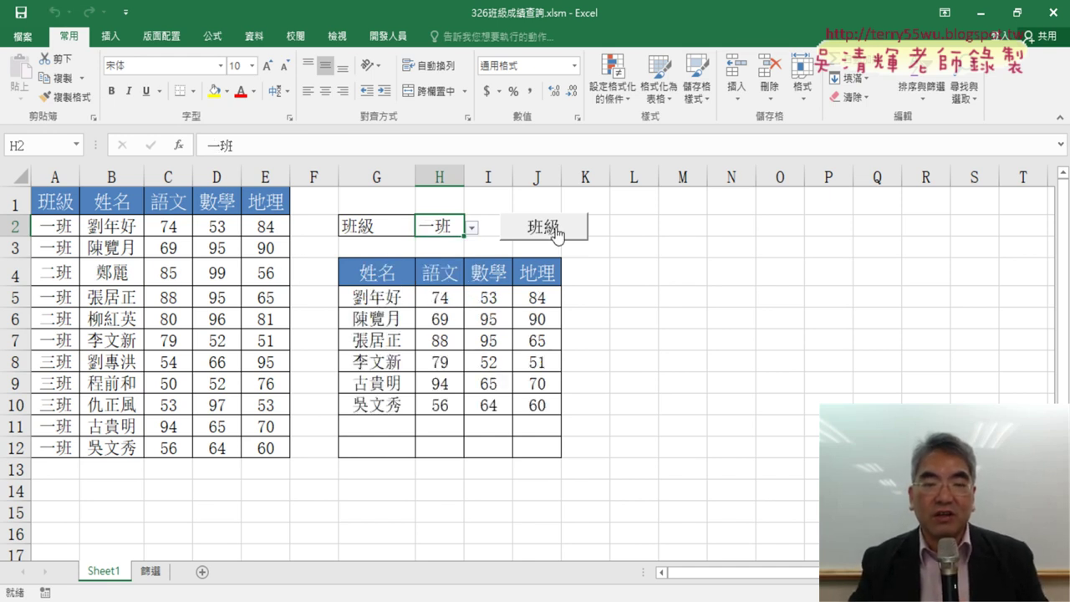
click(473, 227)
click(446, 267)
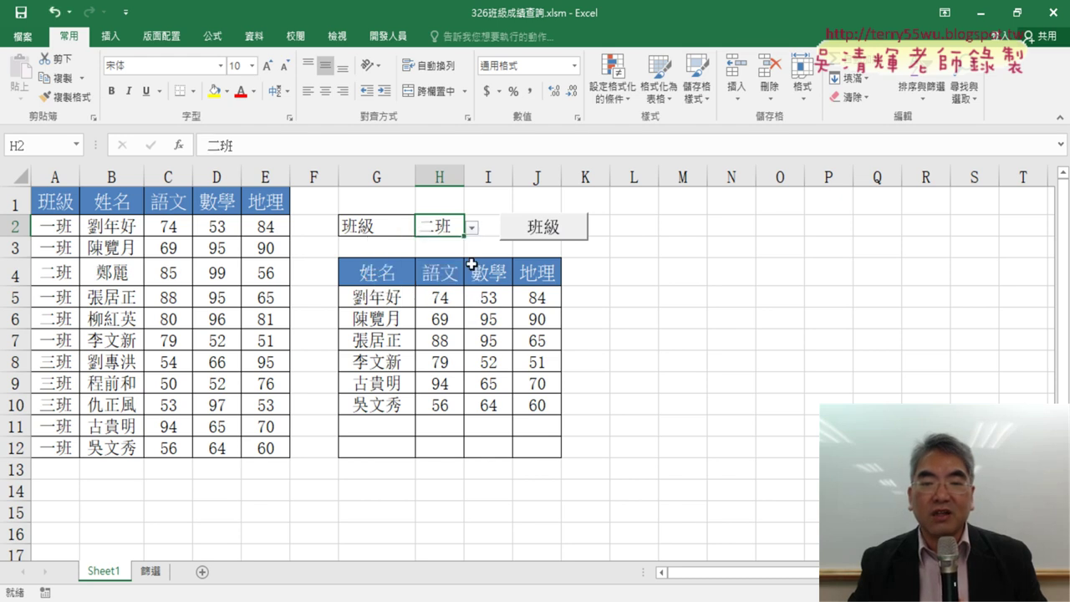
click(550, 235)
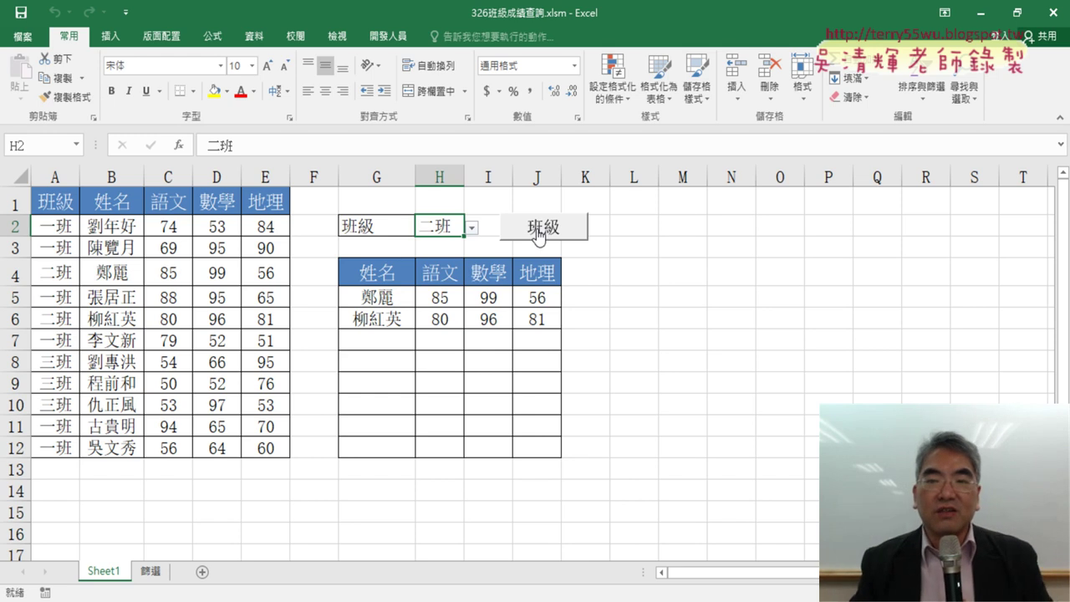
click(472, 229)
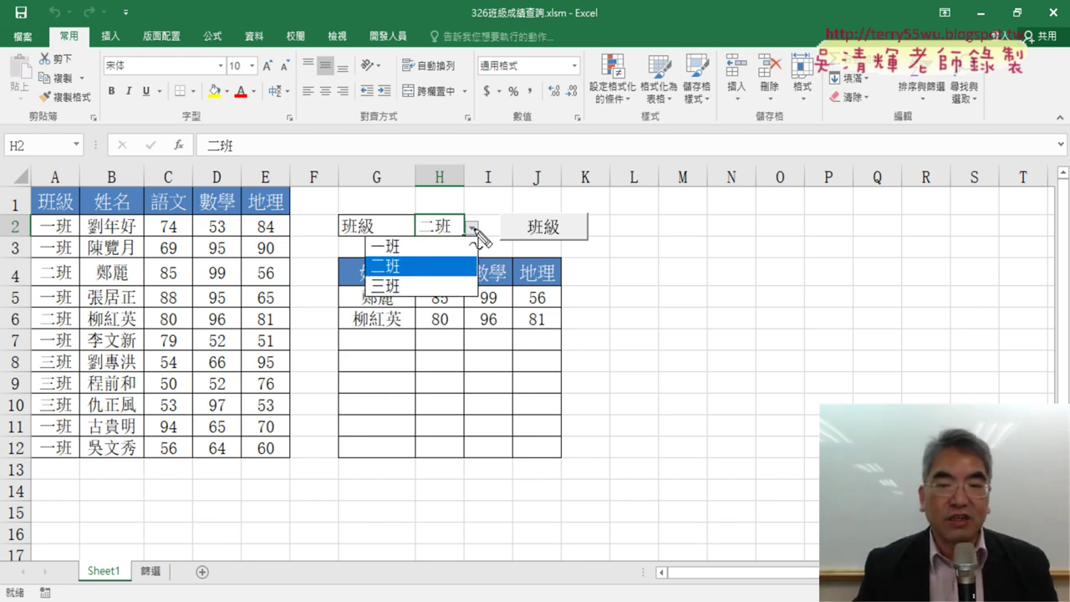
mouse_move(341, 200)
mouse_down()
mouse_move(415, 199)
mouse_move(487, 313)
mouse_up()
drag(350, 316, 497, 316)
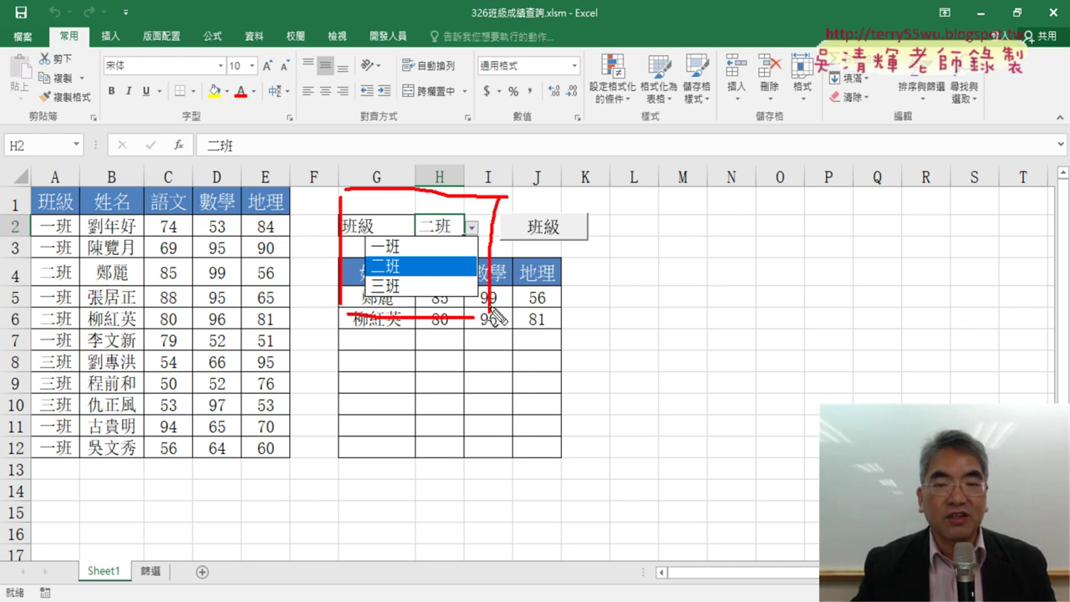
drag(654, 241, 600, 280)
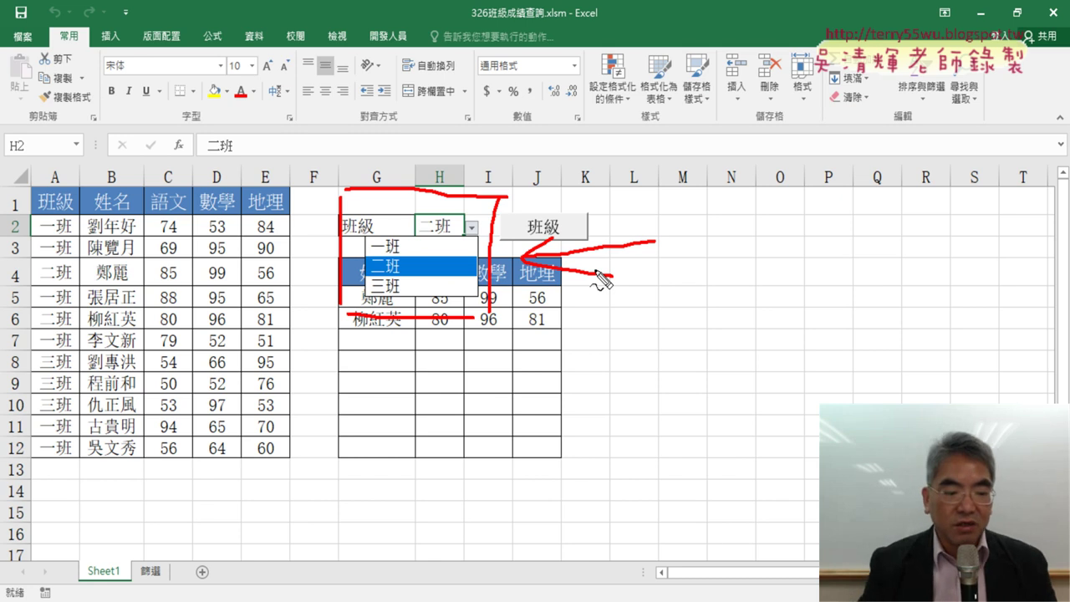
key(Escape)
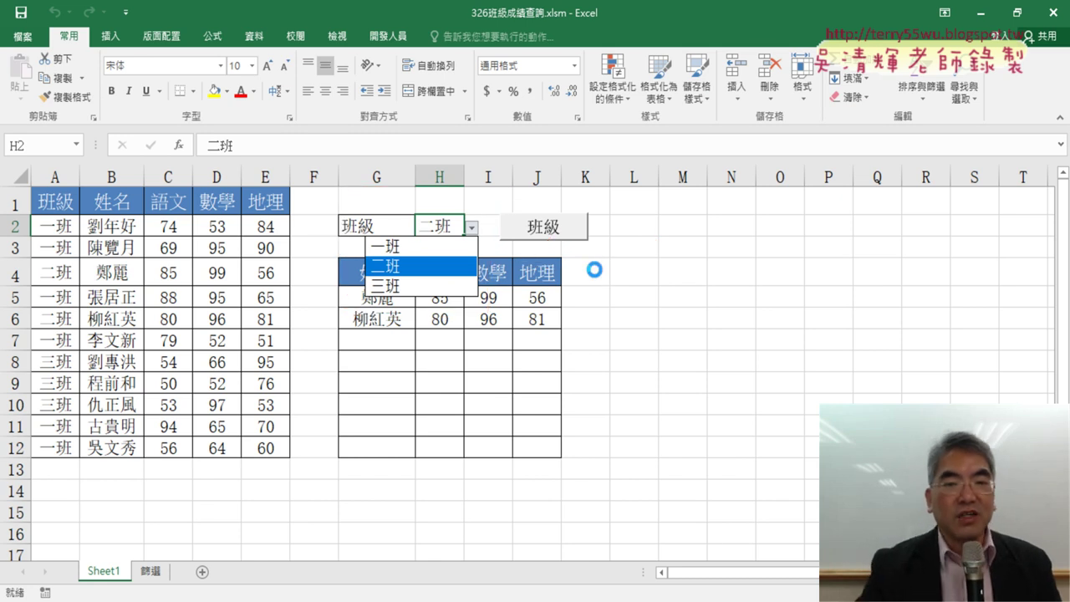
- Go to the Data ribbon and try the Data Validation button, leaving H2 at 二班
click(259, 40)
click(259, 40)
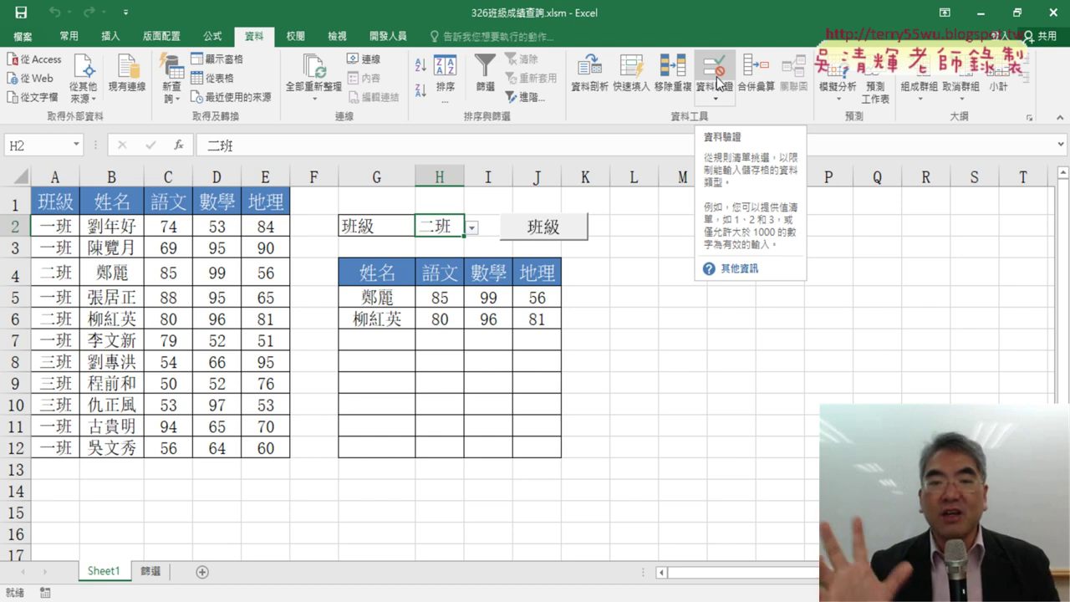
click(719, 82)
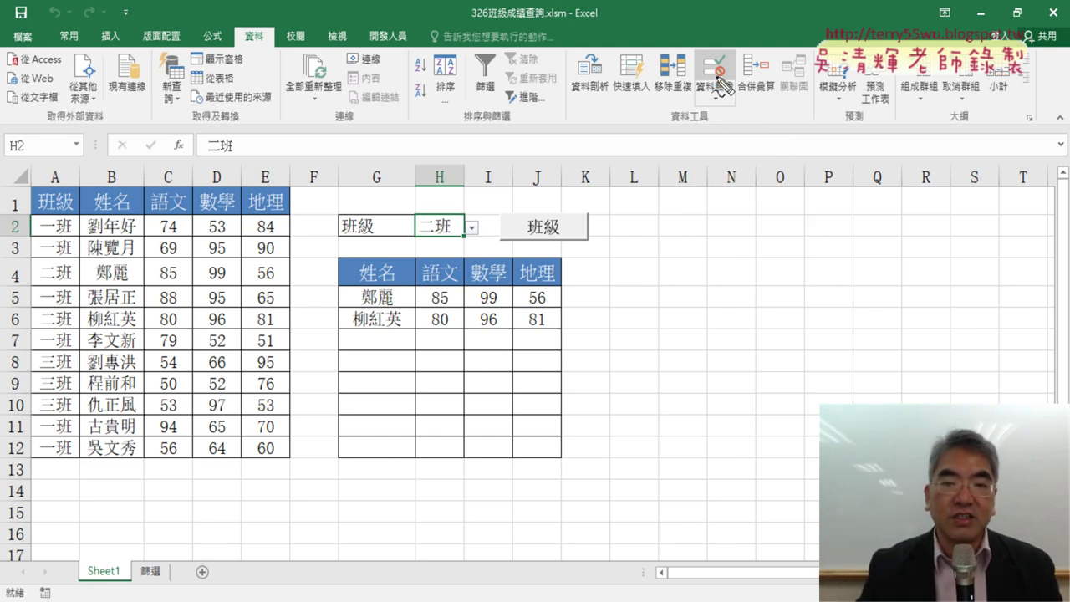
mouse_move(458, 251)
mouse_down()
mouse_move(483, 242)
mouse_move(443, 255)
mouse_up()
mouse_move(455, 200)
mouse_down()
mouse_move(650, 67)
mouse_move(715, 121)
mouse_up()
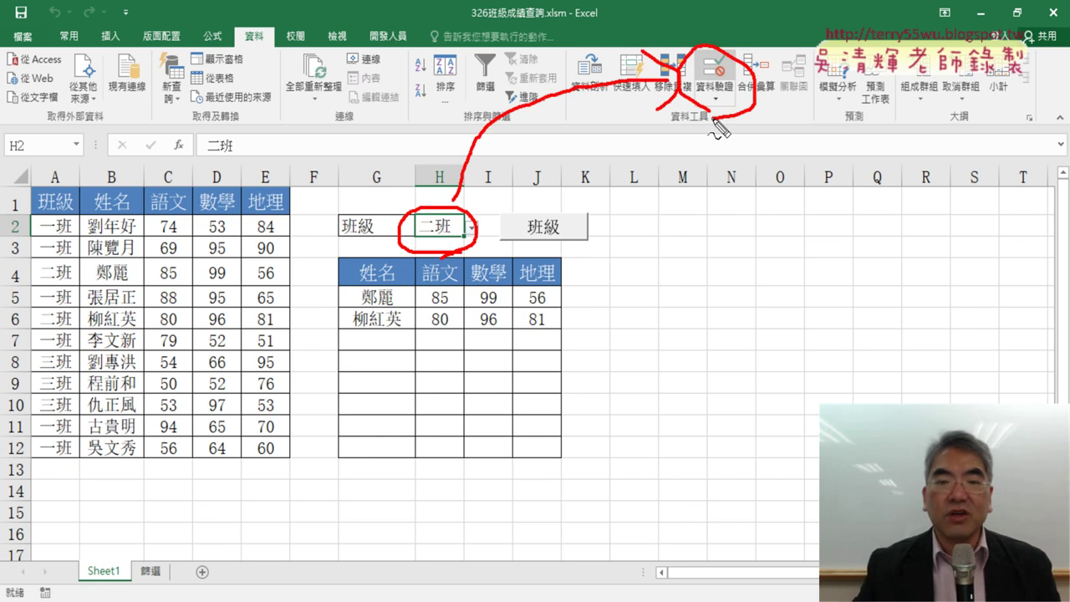
key(Escape)
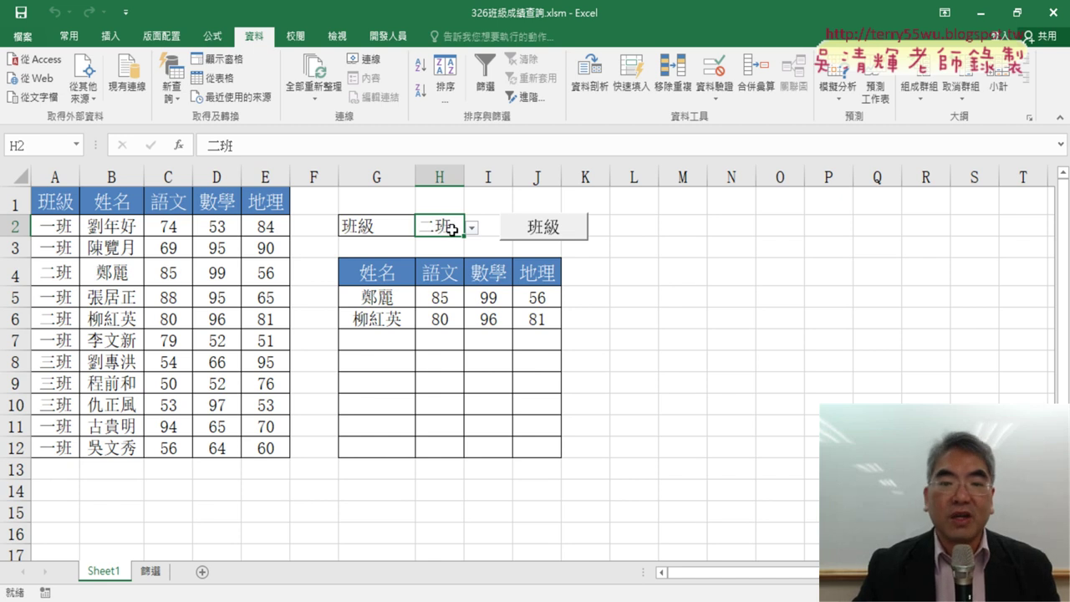
click(474, 228)
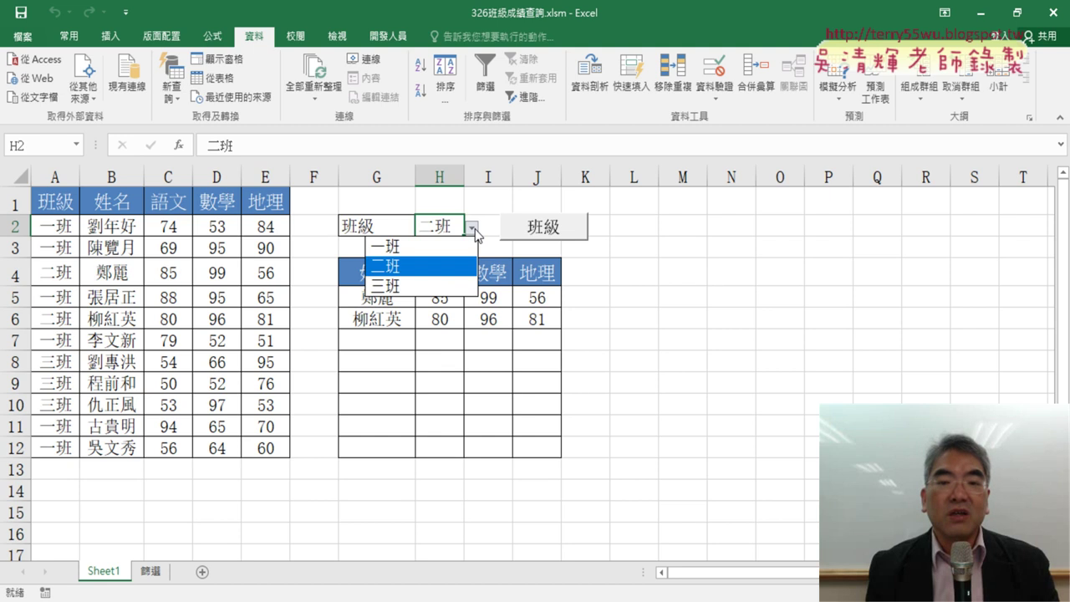
click(473, 229)
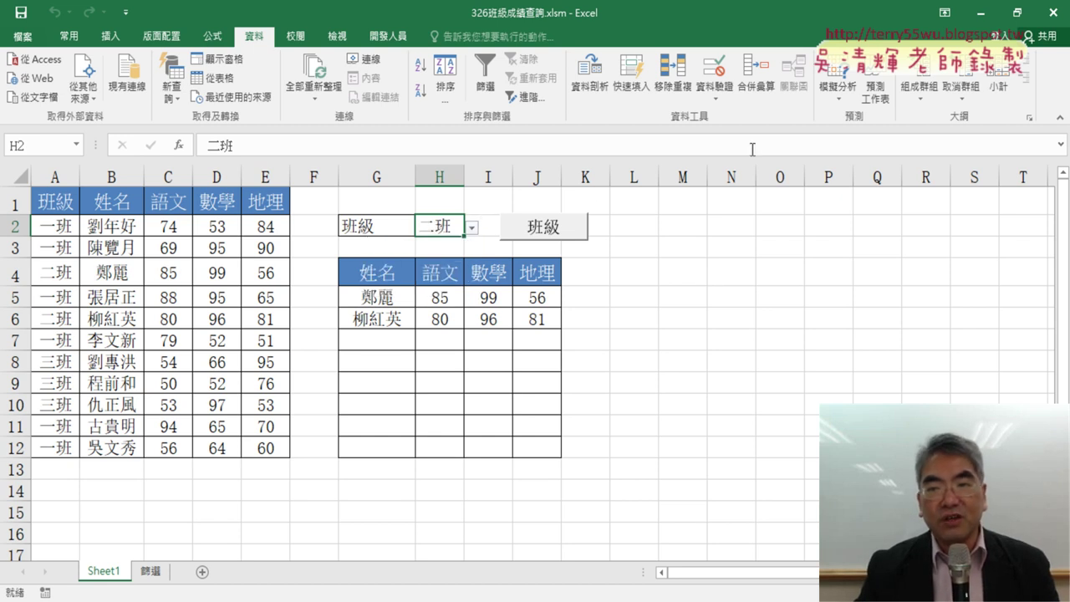
- In H2's Data Validation settings, change Allow from List to 任意值 (Any value)
click(718, 72)
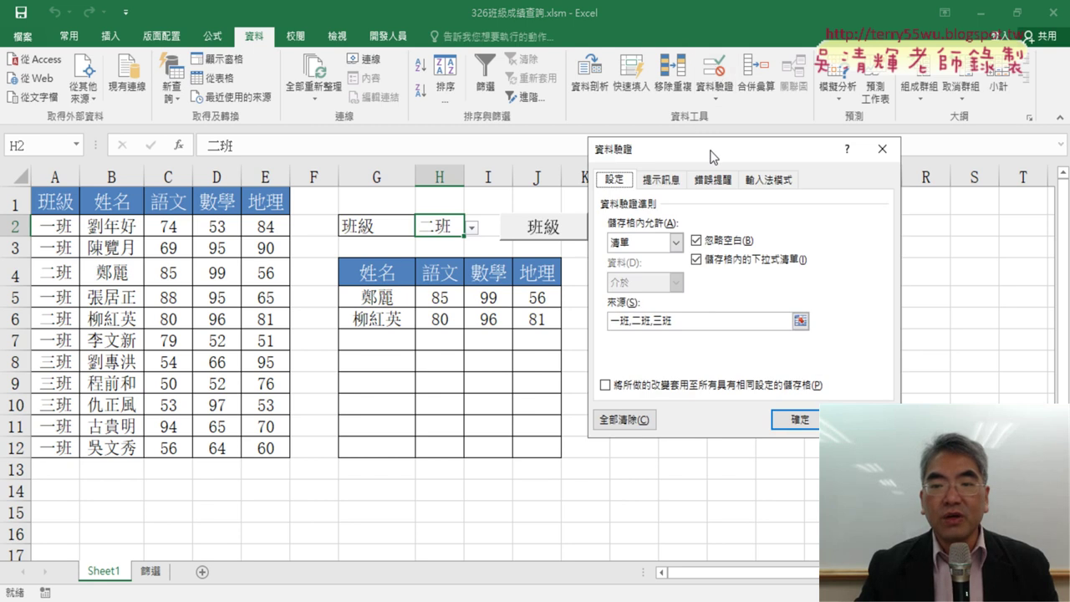
drag(710, 150, 628, 115)
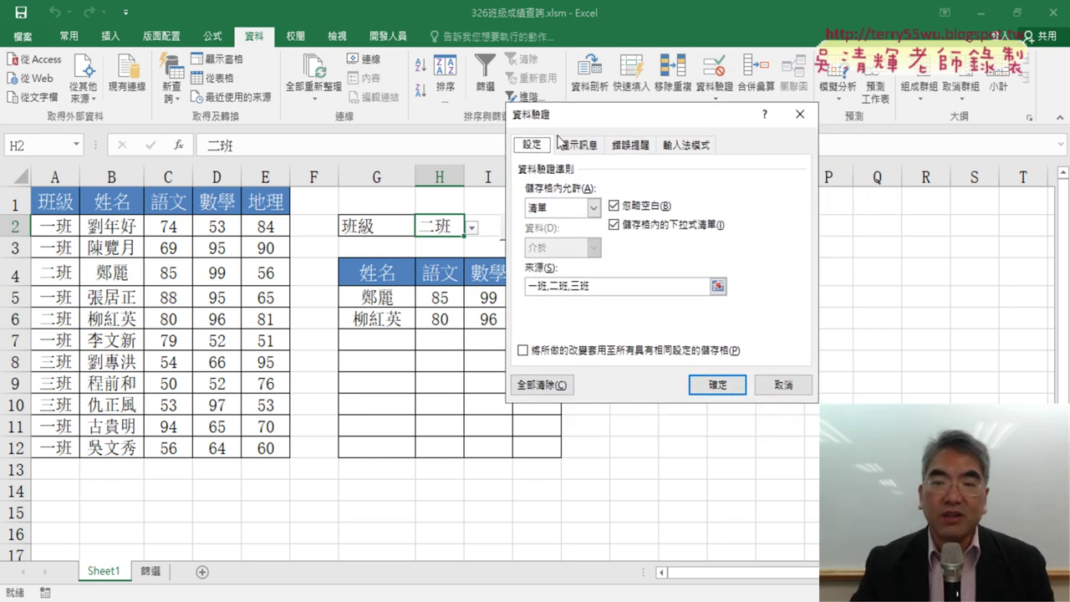
click(596, 209)
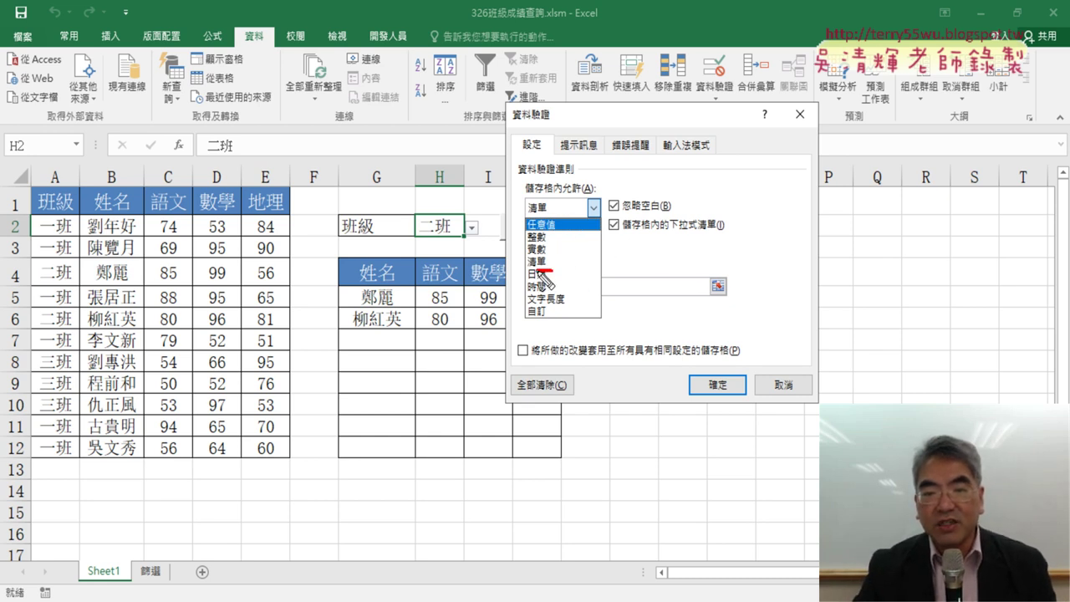
drag(555, 254, 556, 266)
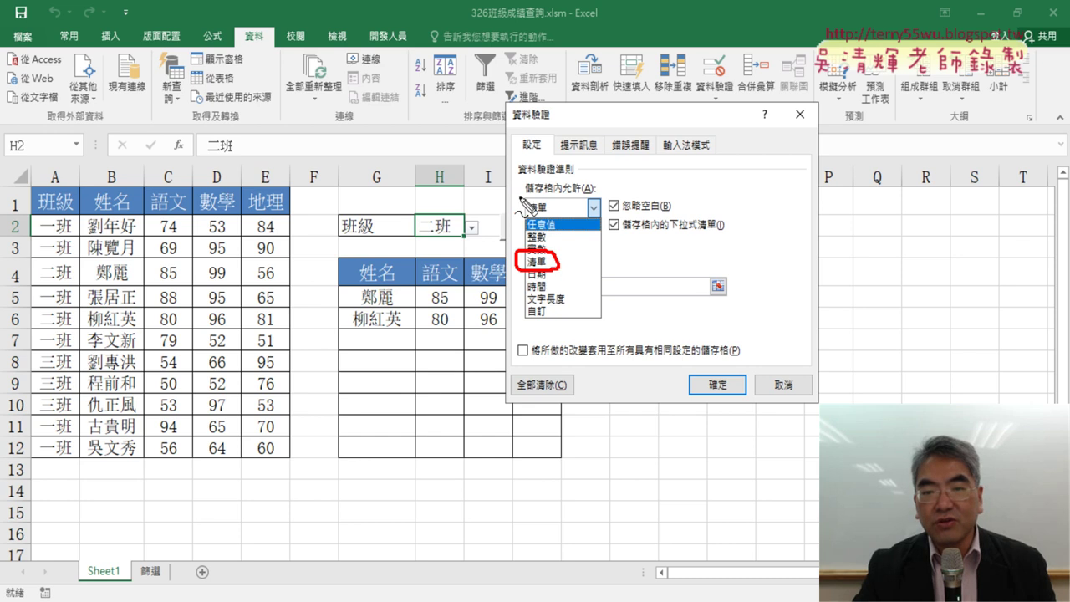
drag(518, 198, 517, 262)
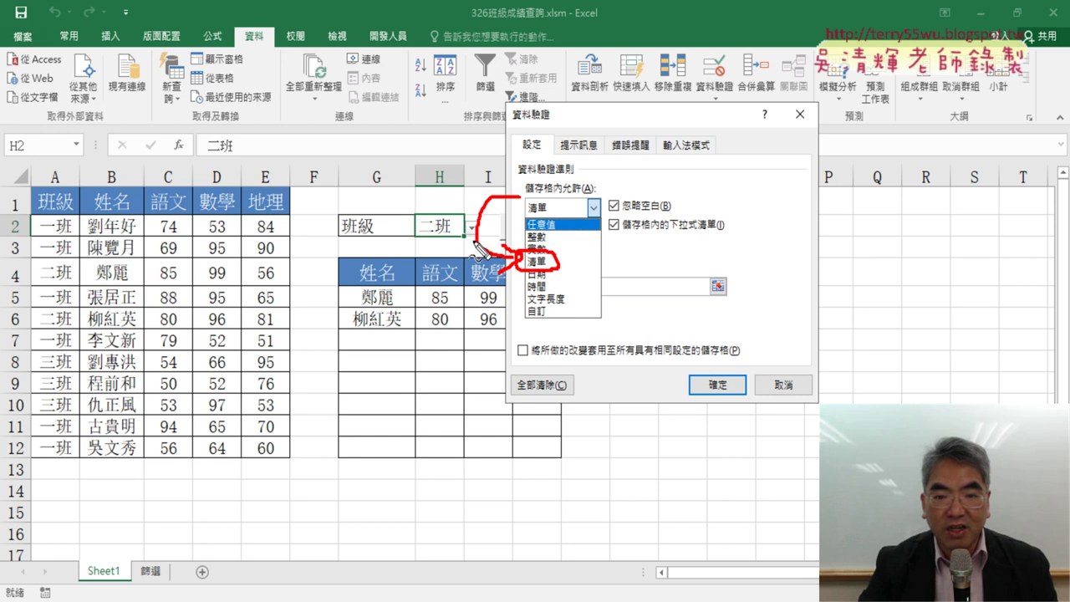
drag(470, 219, 475, 242)
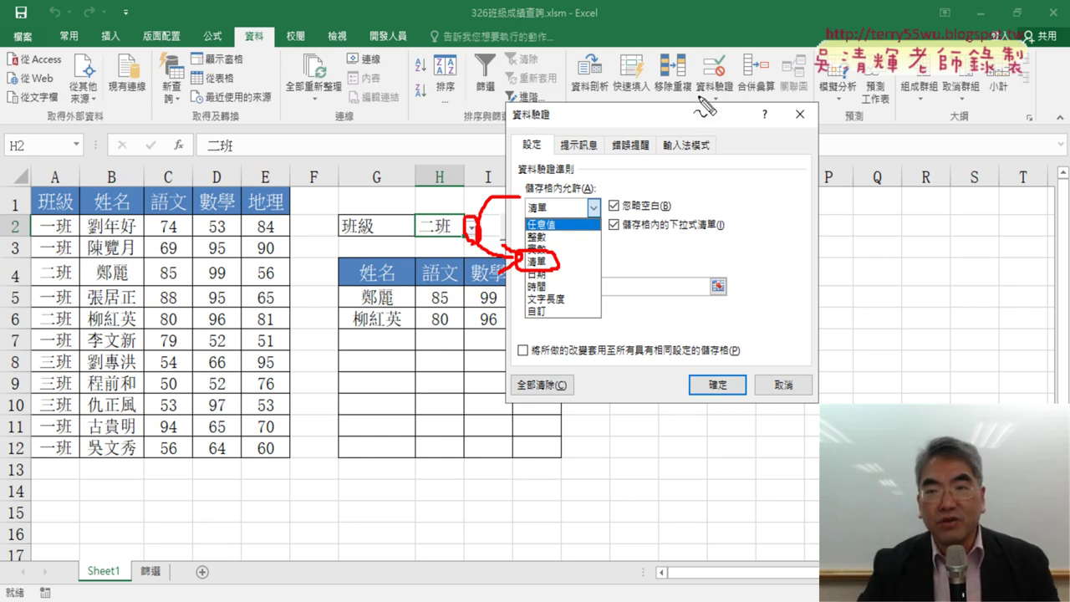
drag(732, 107, 723, 121)
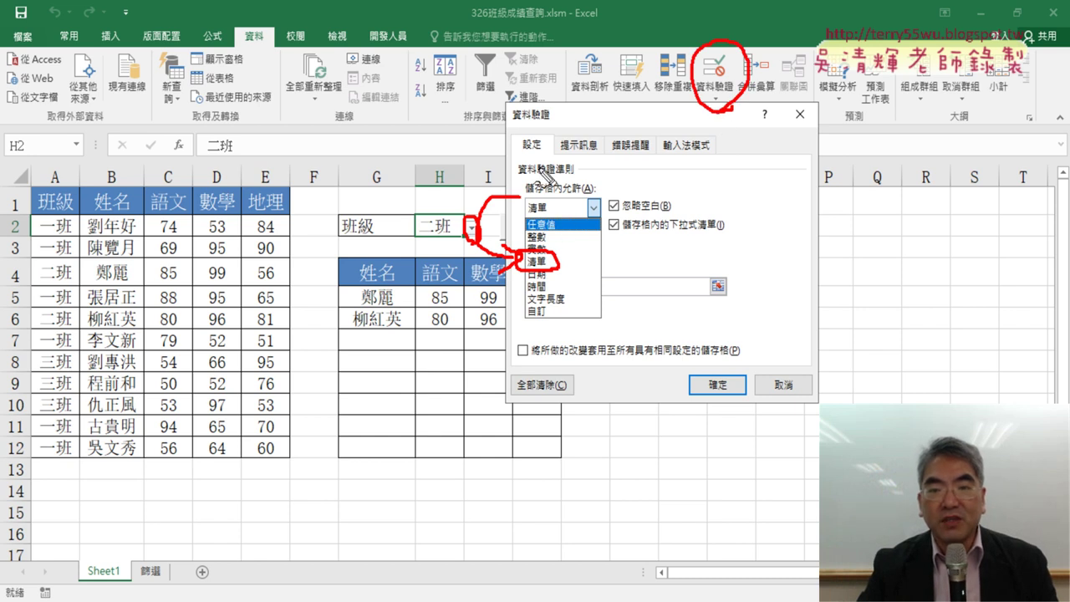
drag(544, 134, 542, 152)
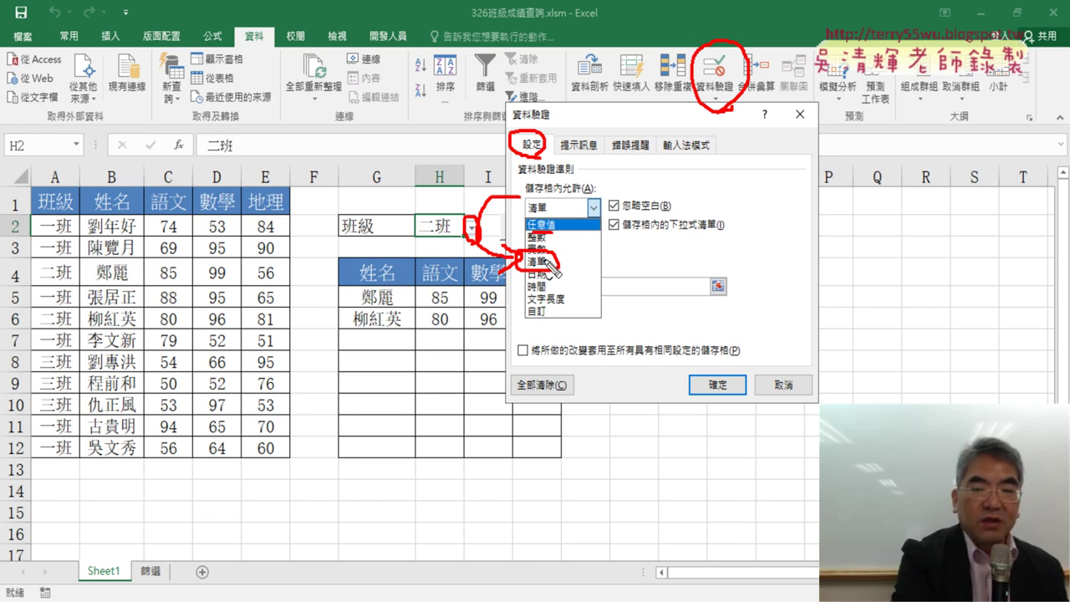
key(Escape)
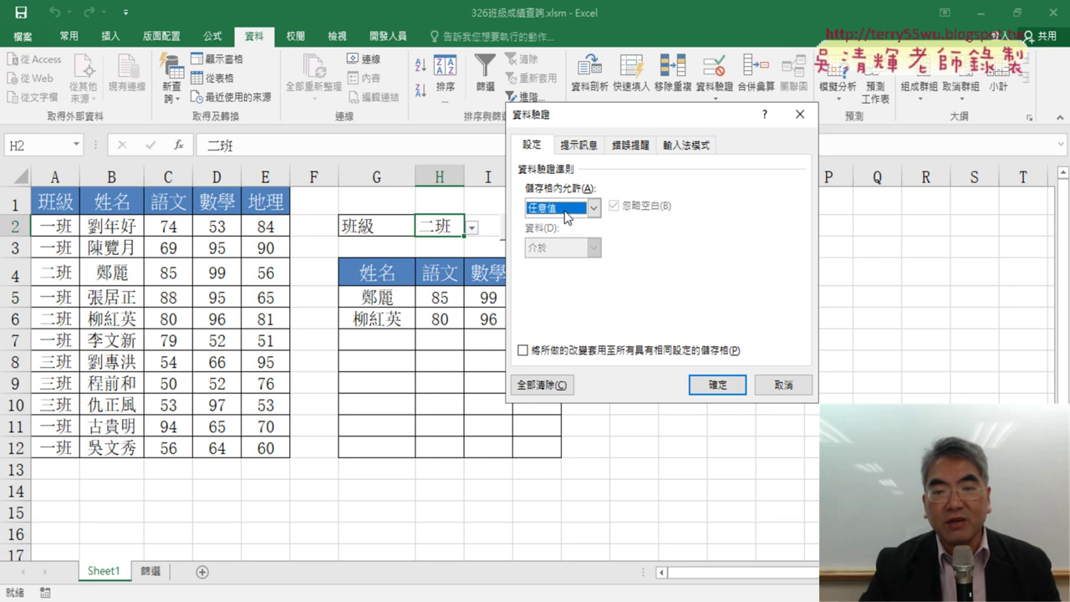
- Set H2's validation to List with source 一班,二班,三班, then check the dropdown choices
click(567, 209)
click(552, 261)
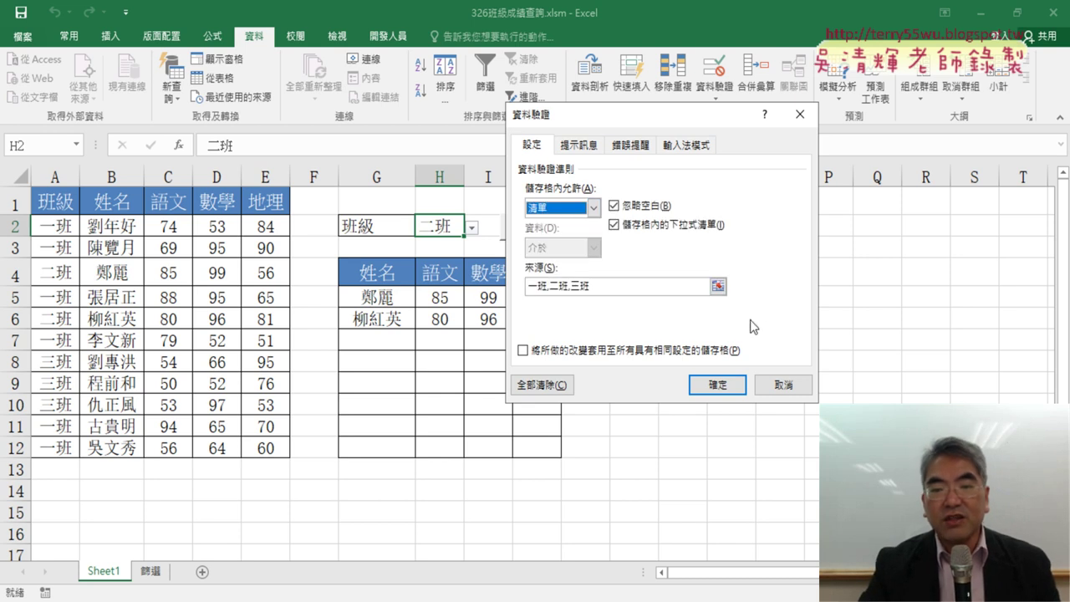
drag(590, 286, 527, 286)
key(ctrl+c)
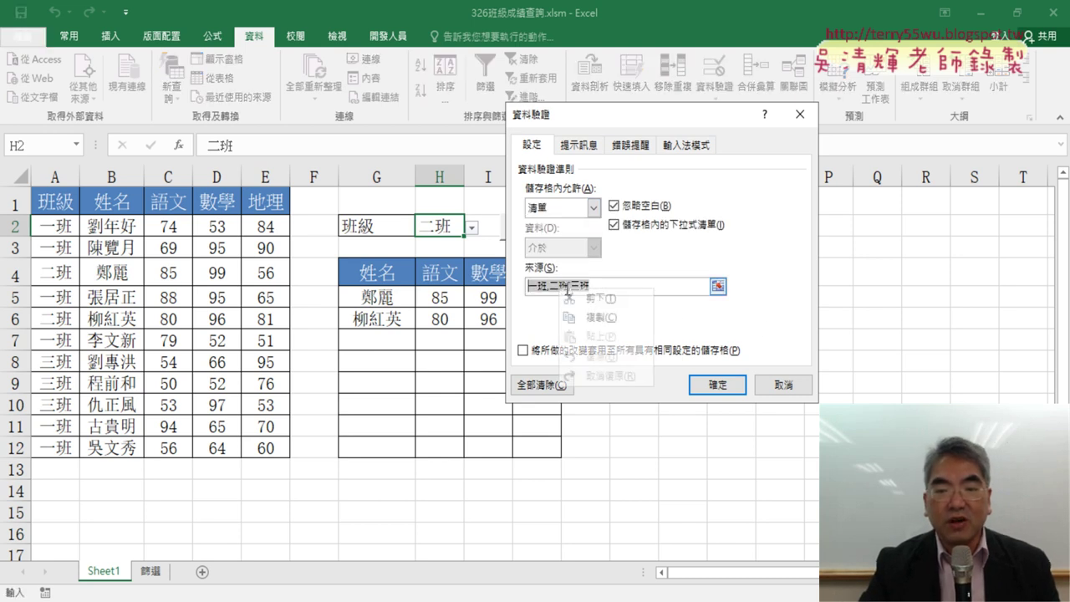
key(BackSpace)
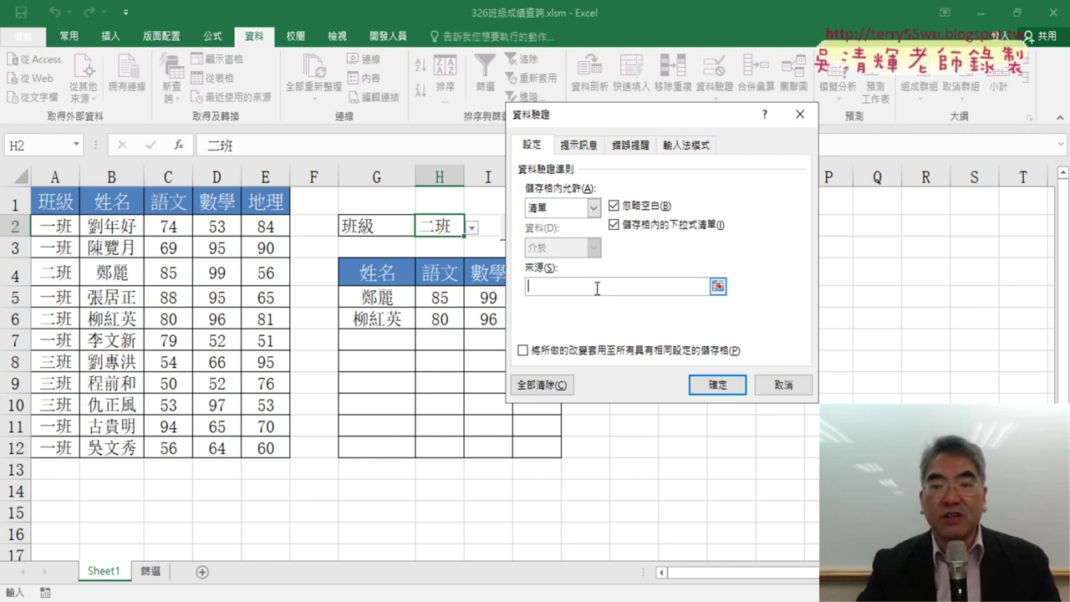
right_click(595, 288)
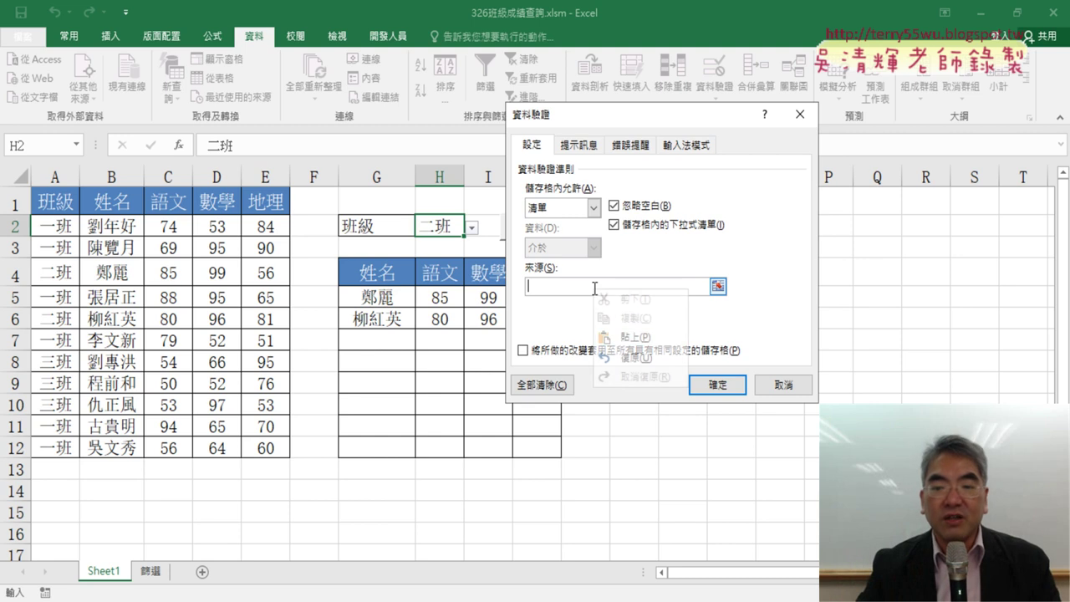
click(629, 338)
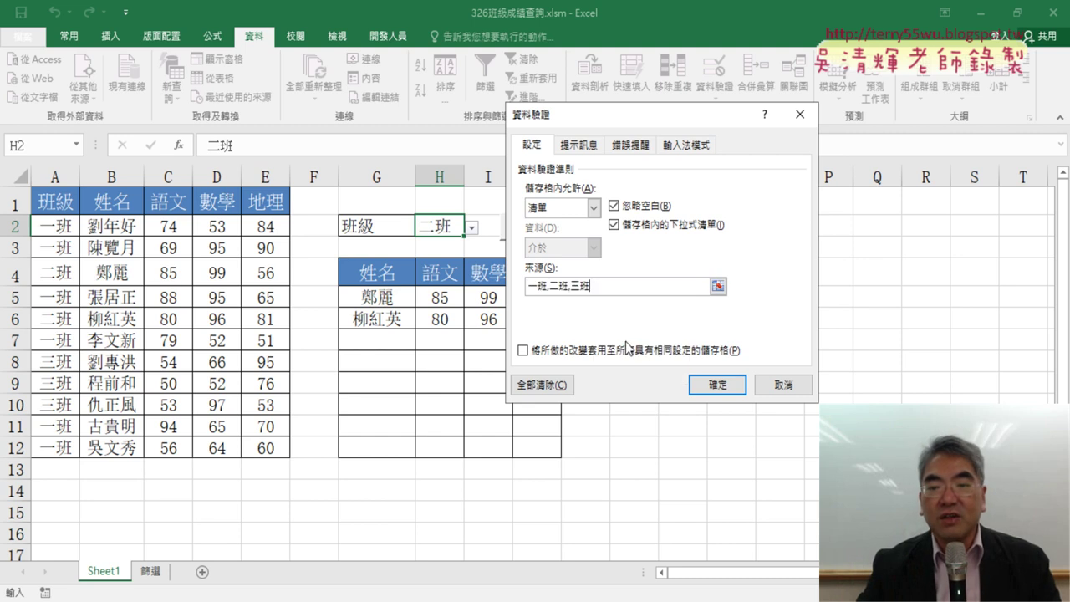
double_click(540, 286)
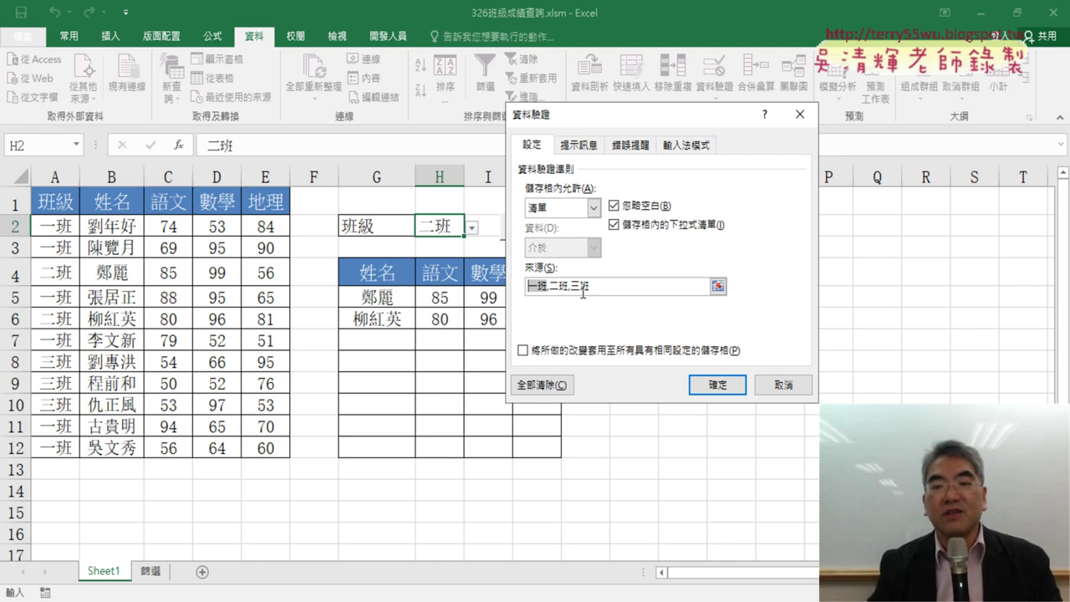
click(720, 386)
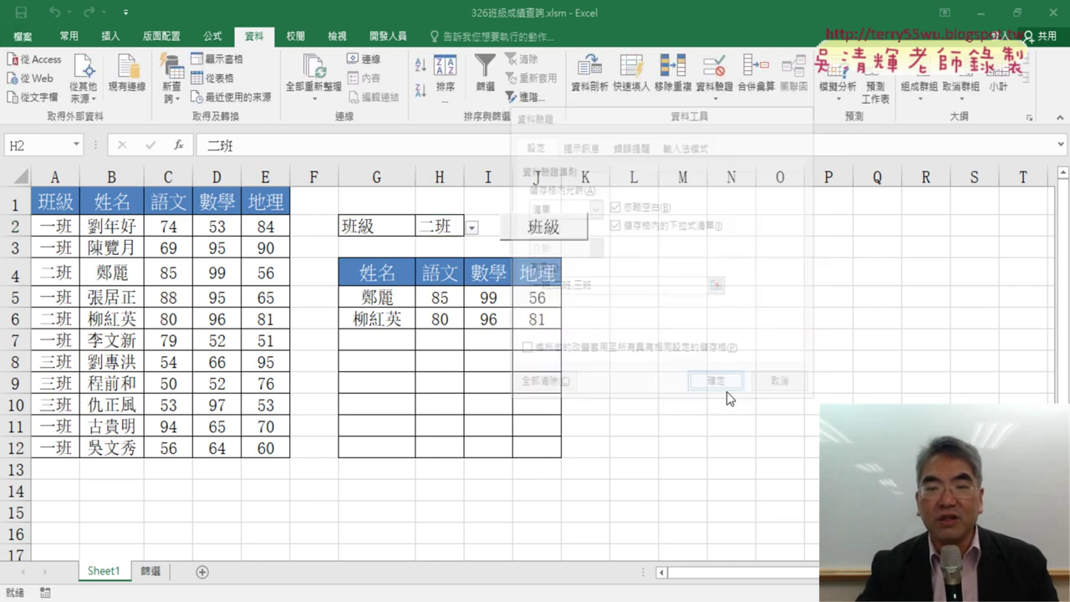
click(472, 232)
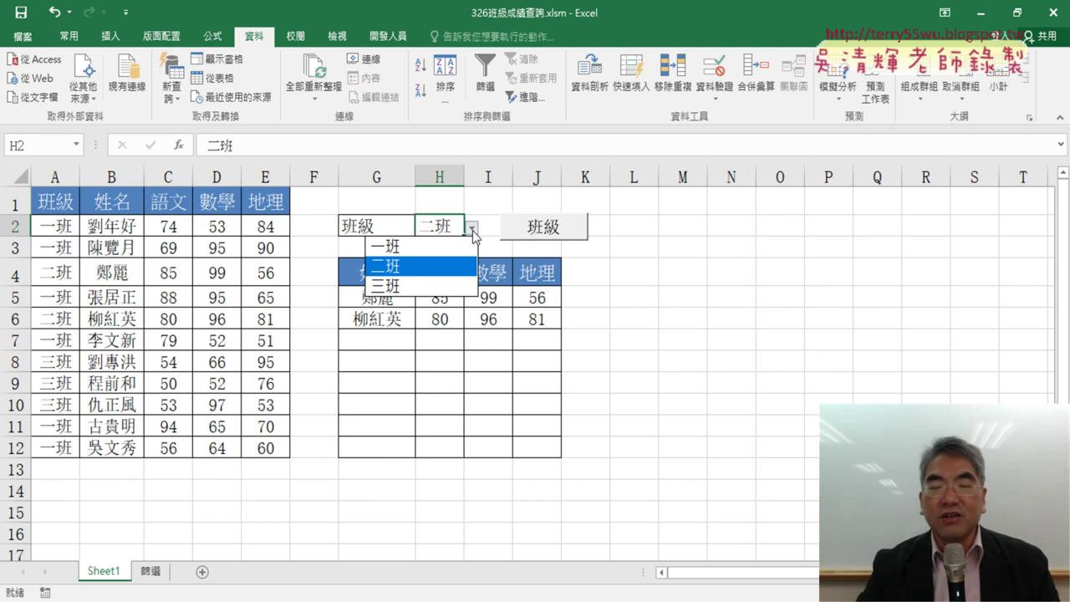
click(724, 69)
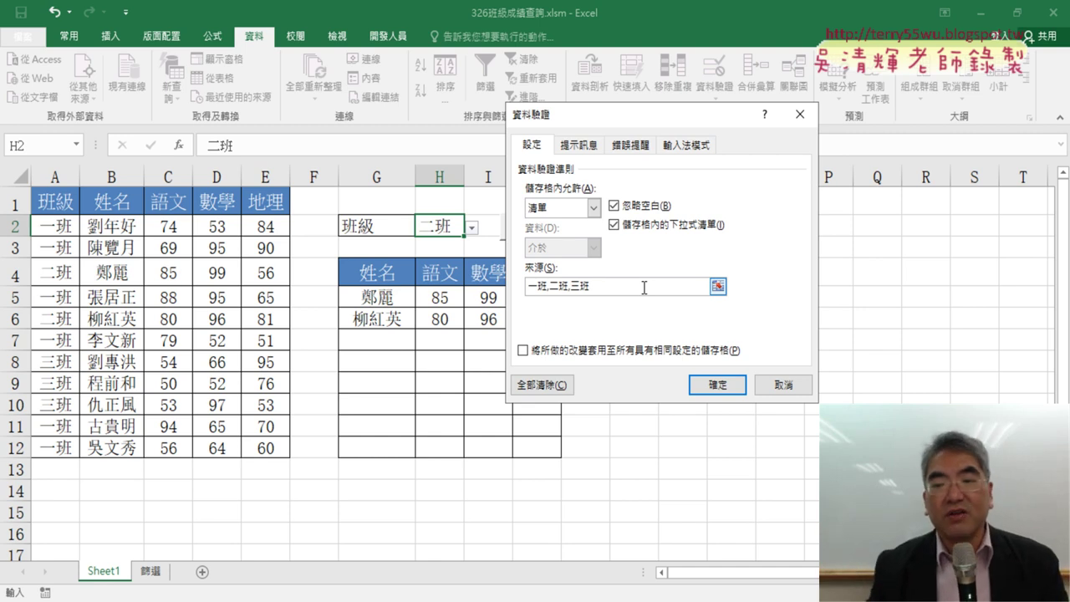
click(785, 386)
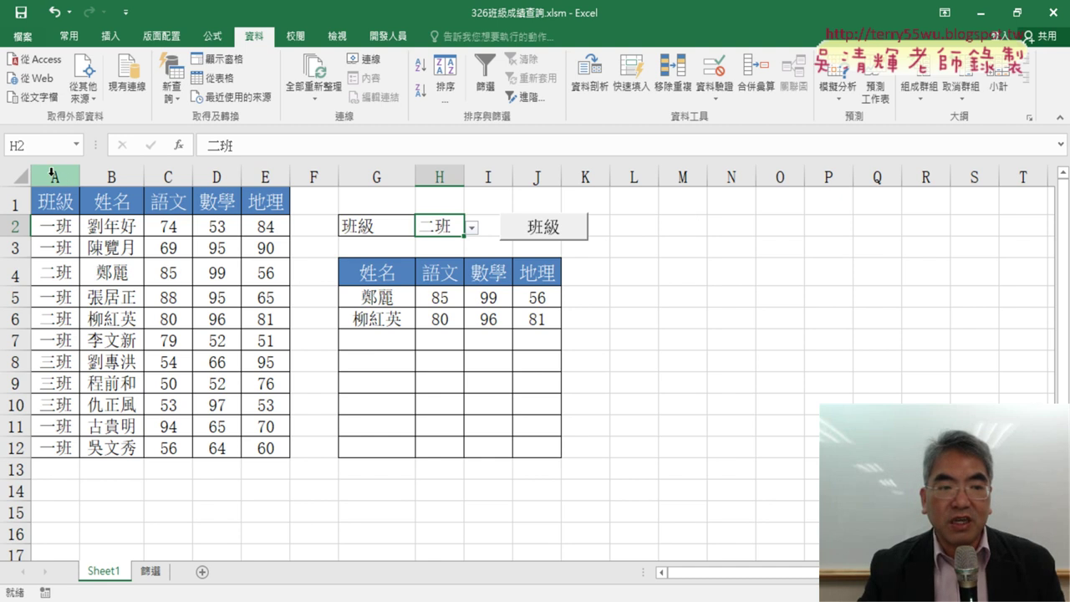
- Copy column A (班級) and paste it into column L starting at L1
click(53, 172)
right_click(58, 240)
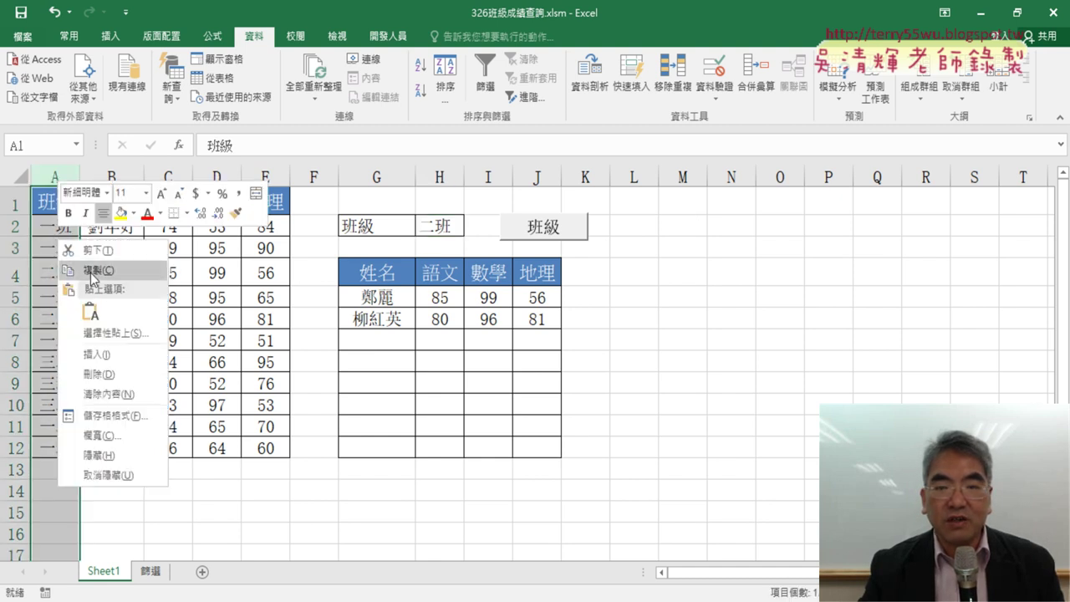
click(94, 271)
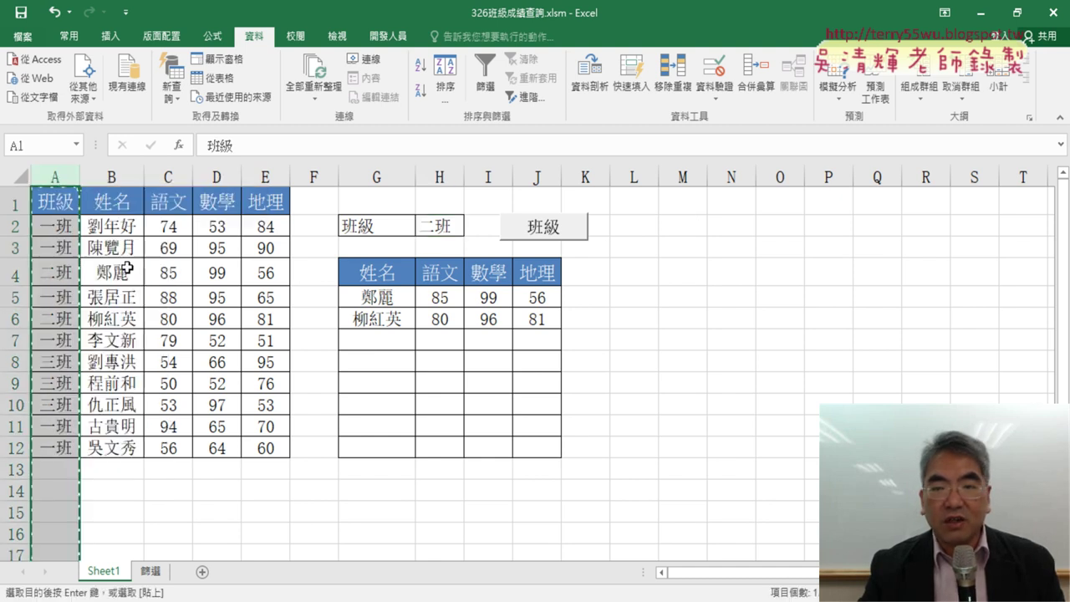
click(640, 199)
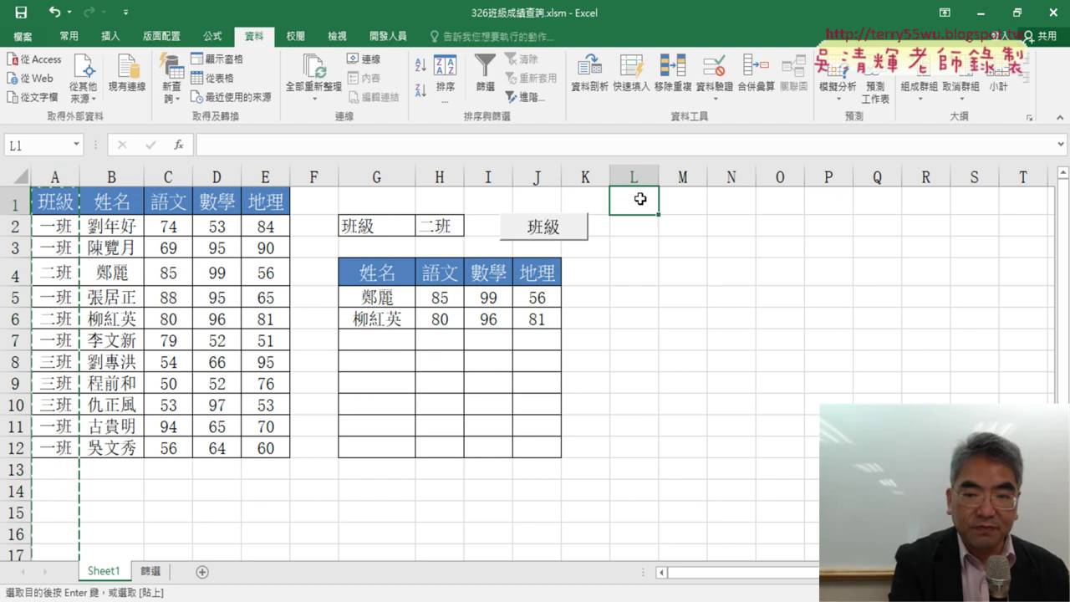
key(ctrl+v)
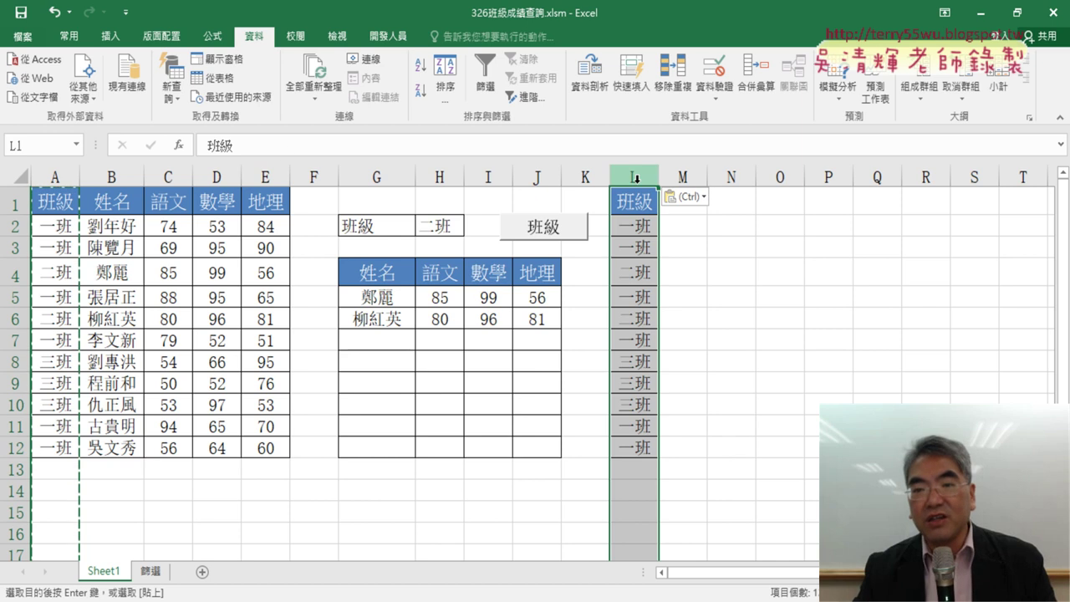
- Remove duplicates from column L, leaving 班級 over 一班, 二班 and 三班
click(679, 82)
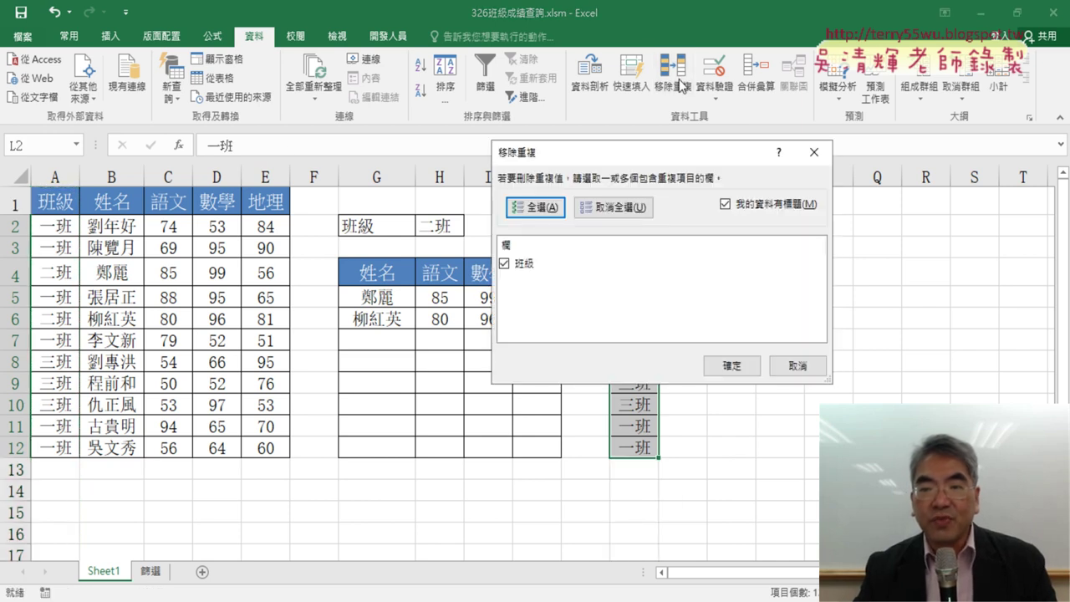
drag(661, 162, 881, 231)
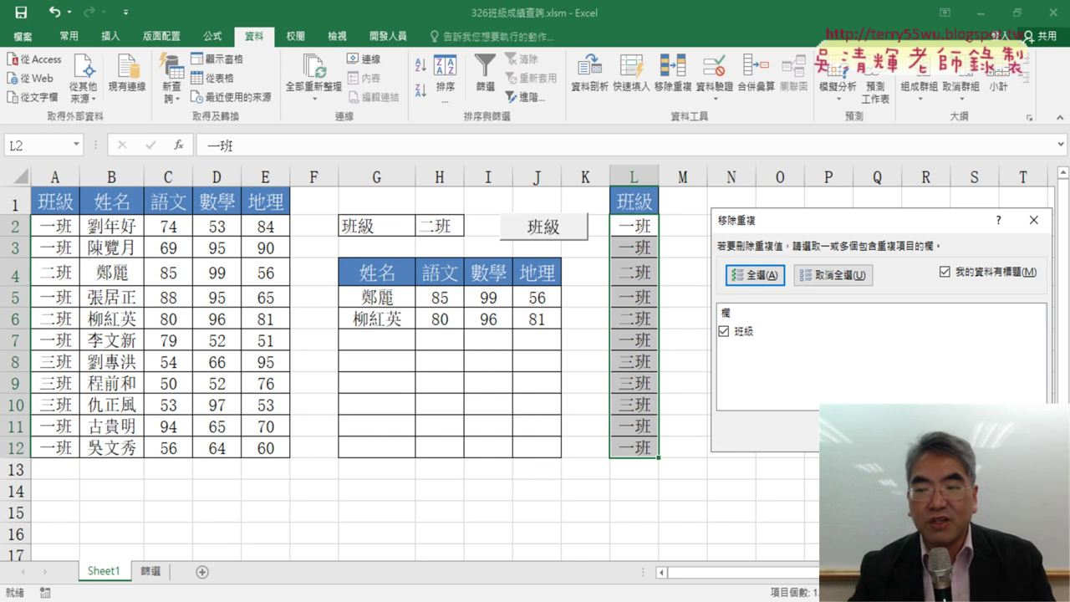
key(Return)
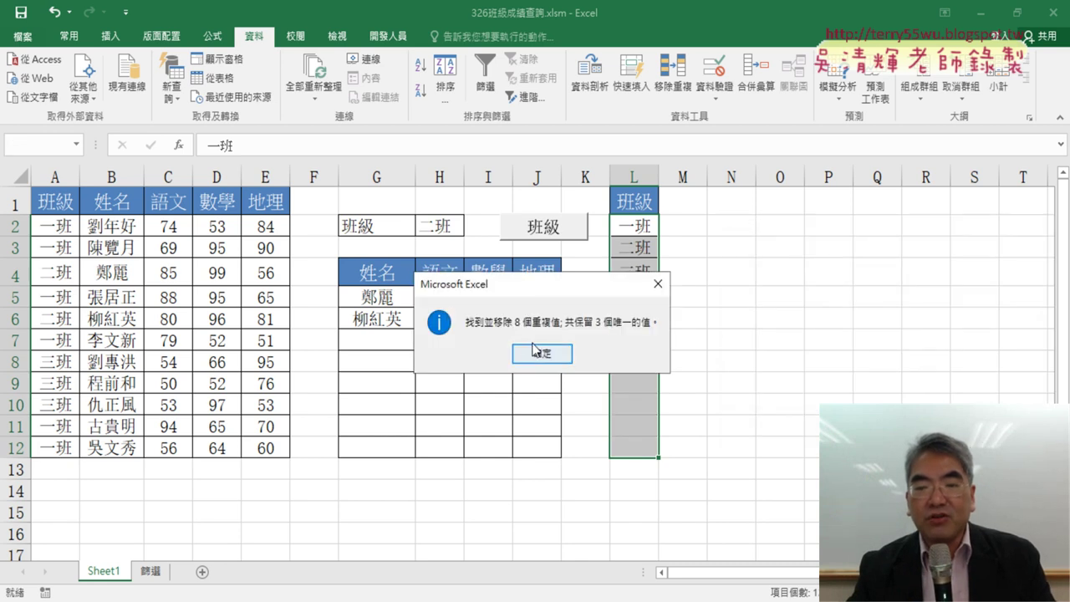
drag(558, 290, 808, 200)
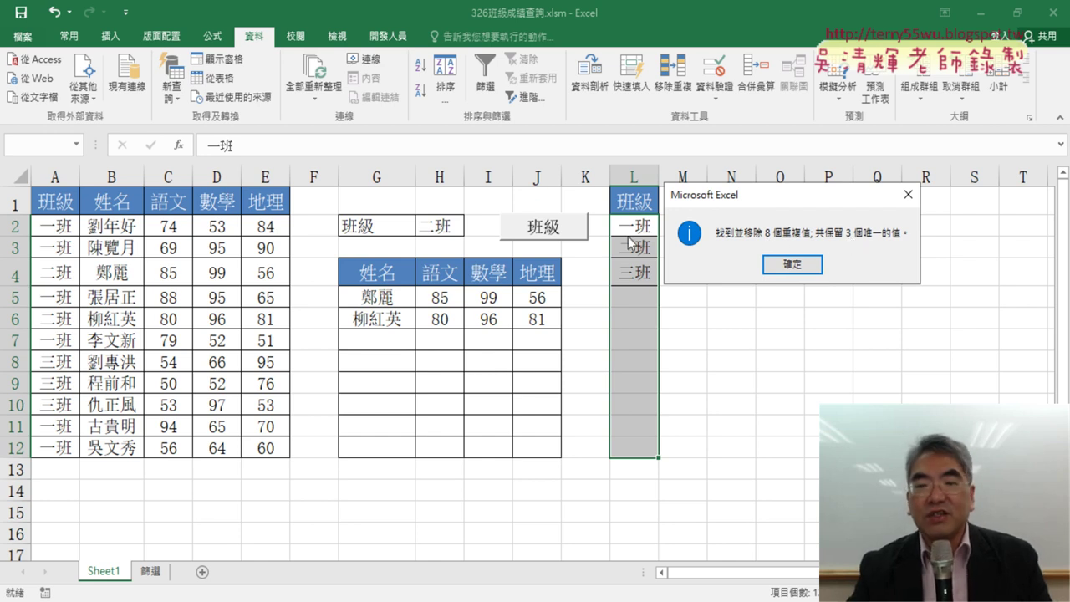
click(792, 264)
click(773, 336)
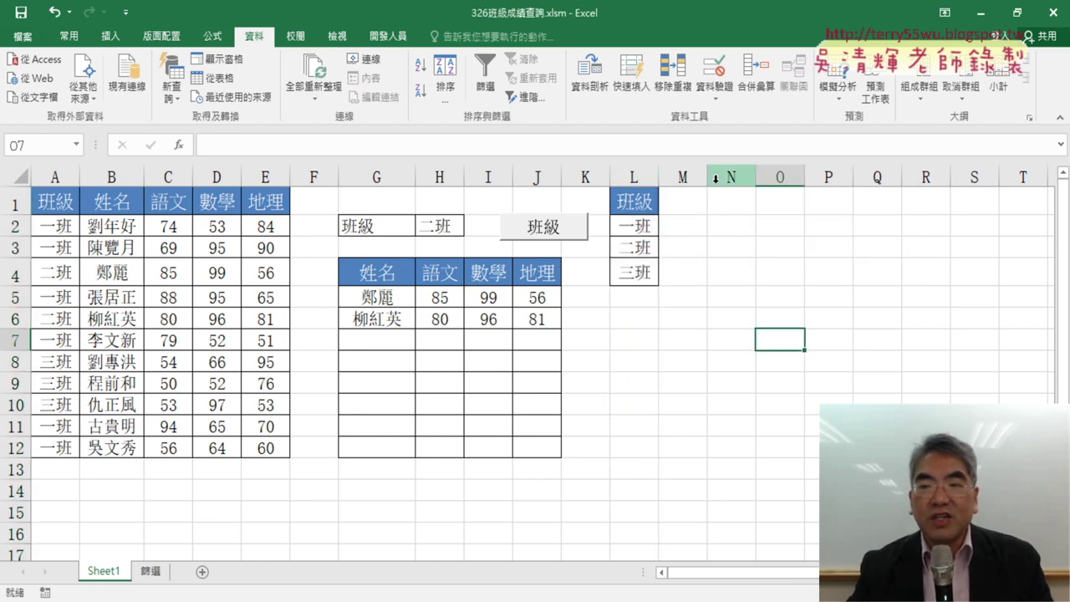
- Replace H2's typed validation source with the cell range =$L$2:$L$4
click(719, 68)
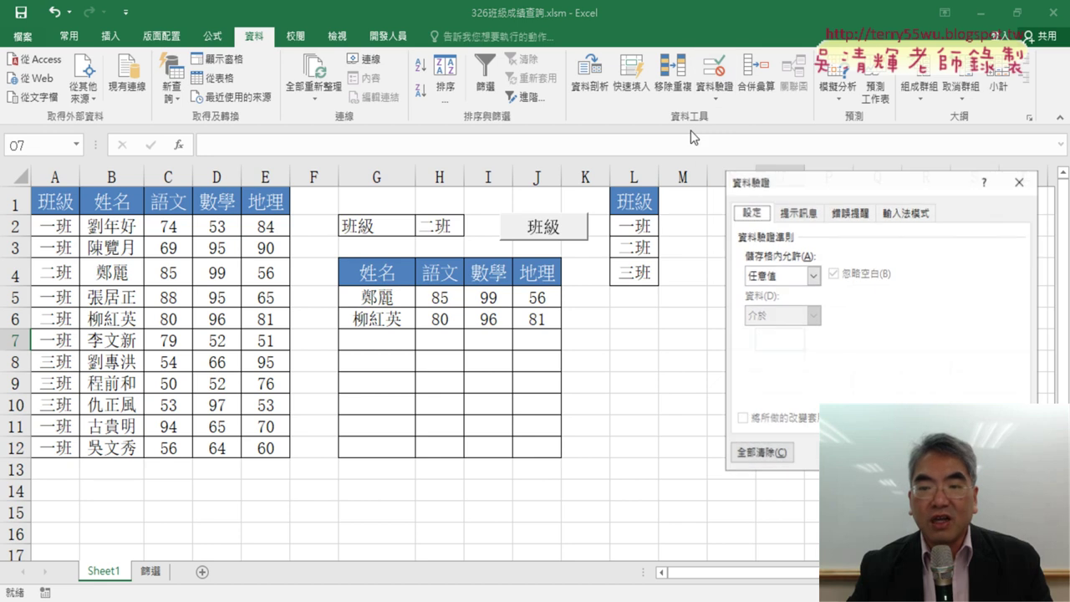
click(1019, 182)
click(449, 228)
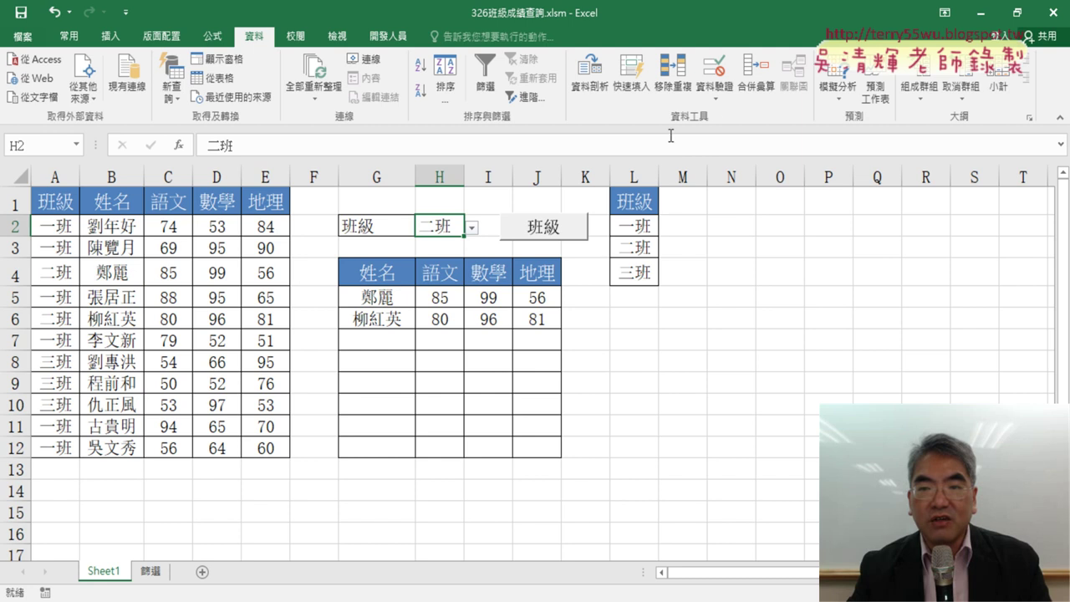
click(713, 74)
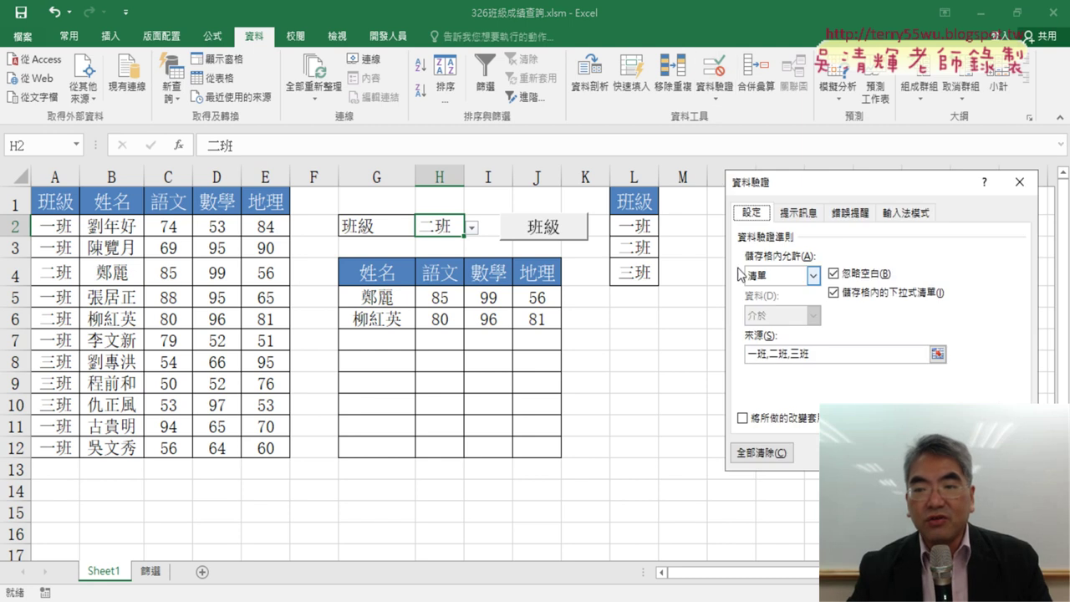
click(831, 356)
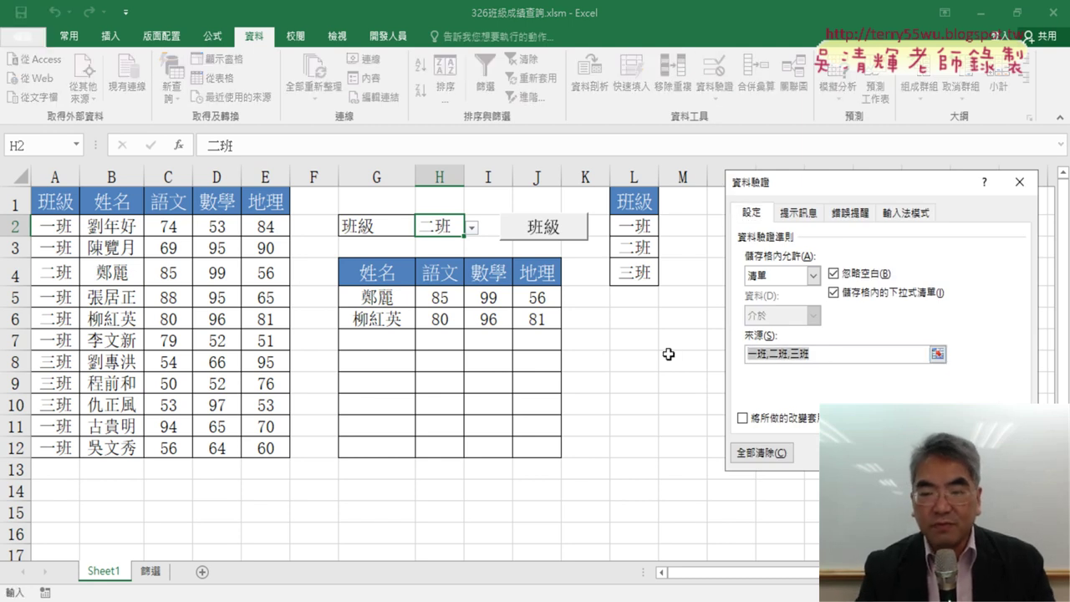
key(Delete)
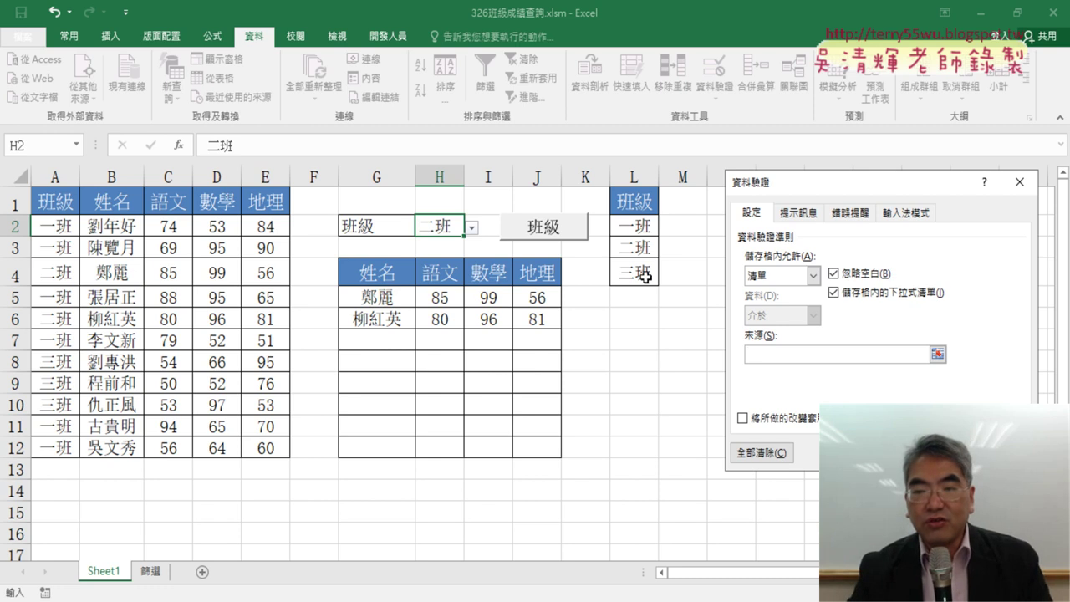
drag(634, 225, 637, 267)
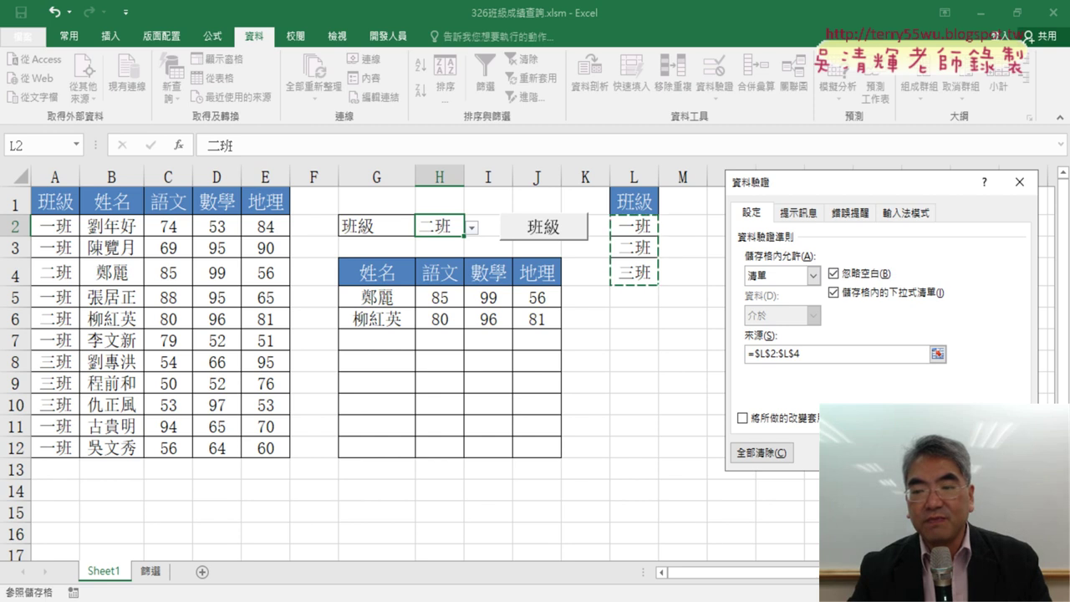
key(Return)
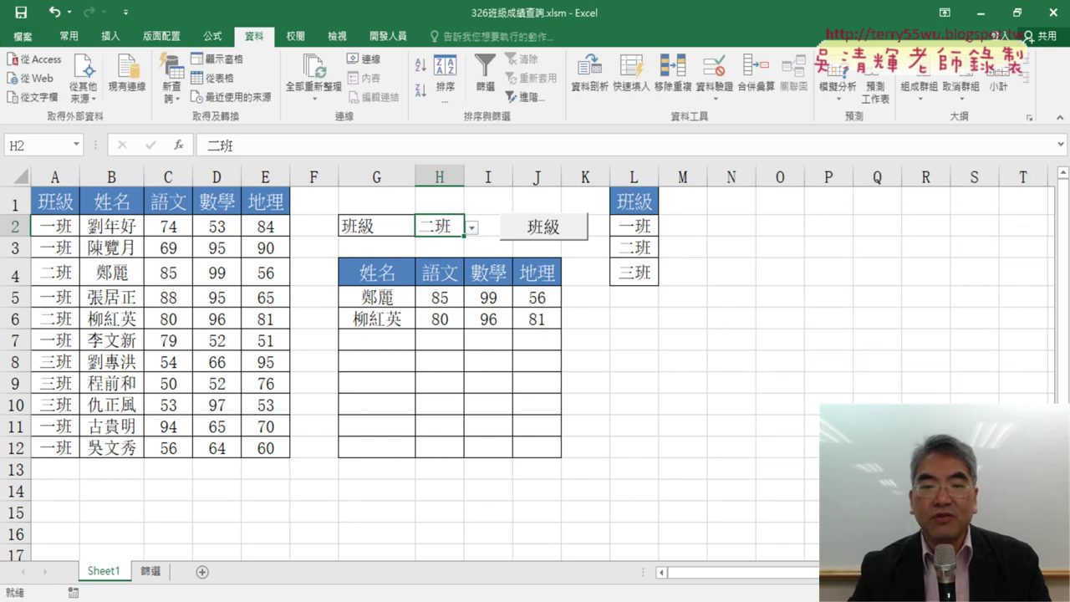
- Pick 一班, 二班 and 三班 in turn from H2's dropdown, ending on 一班
click(472, 234)
click(442, 249)
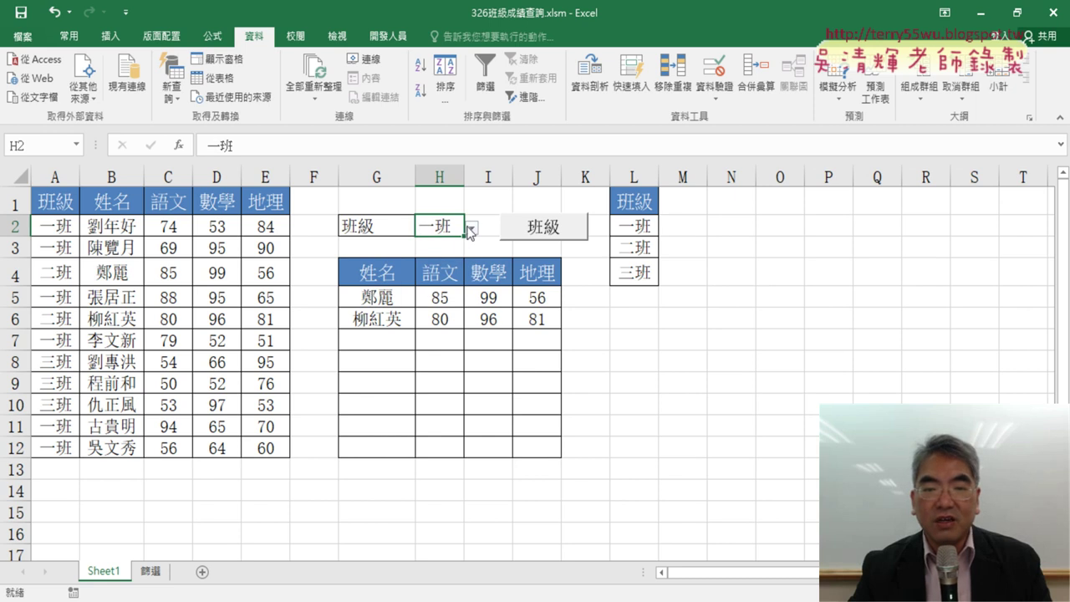
click(471, 227)
click(441, 266)
click(472, 228)
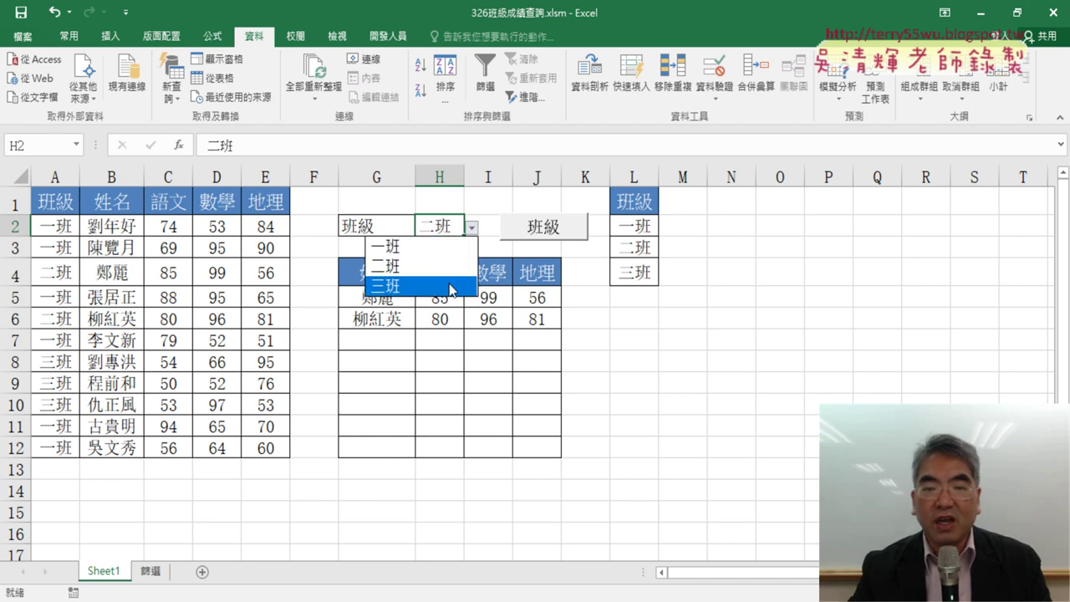
click(451, 287)
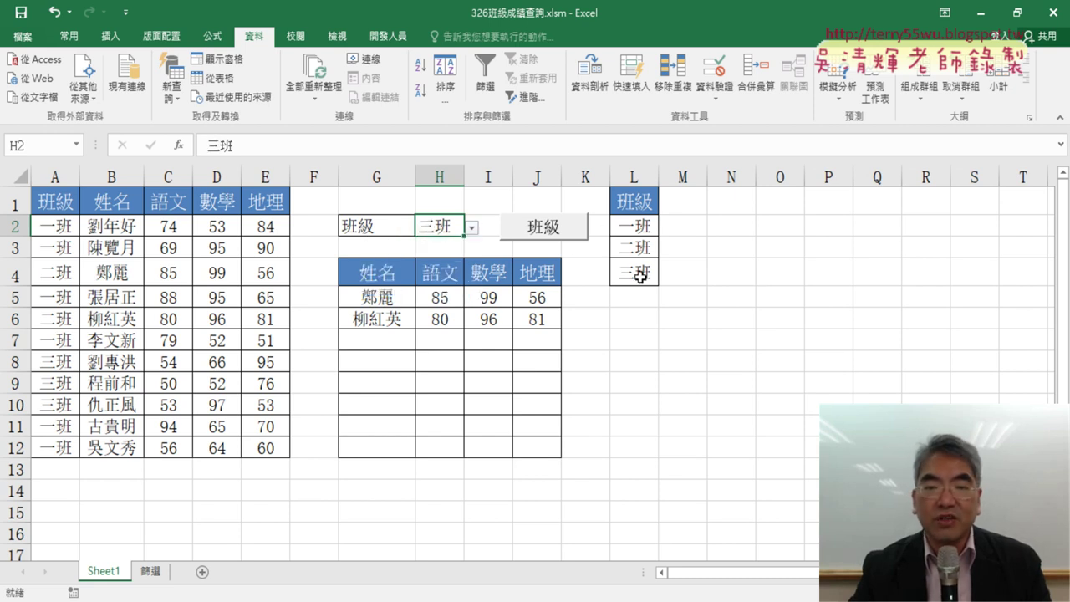
click(471, 227)
click(442, 243)
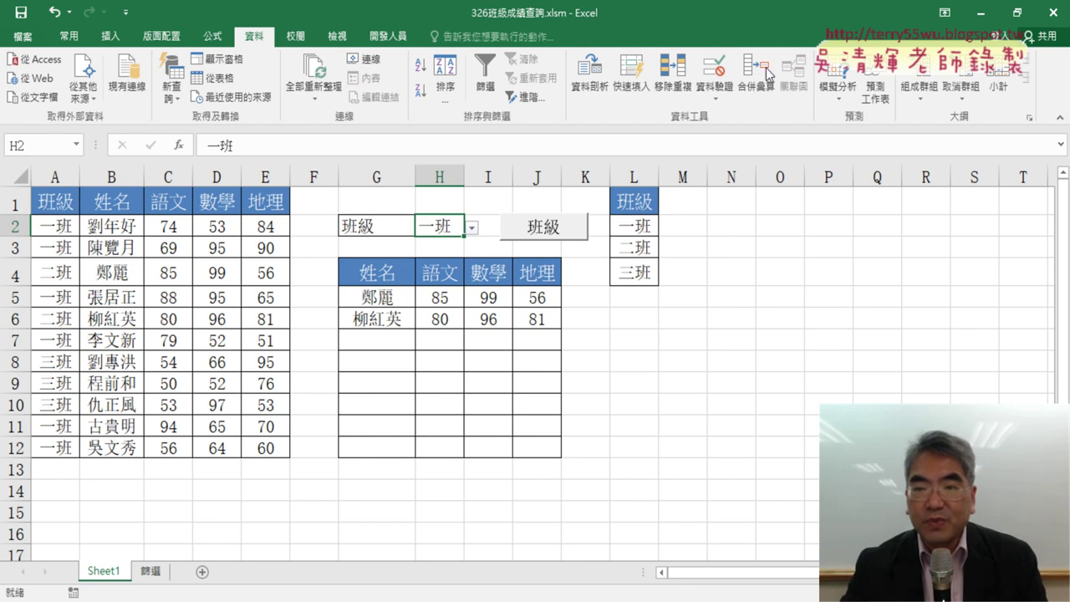
- Review H2's validation source =$L$2:$L$4 and close the dialog unchanged
click(715, 70)
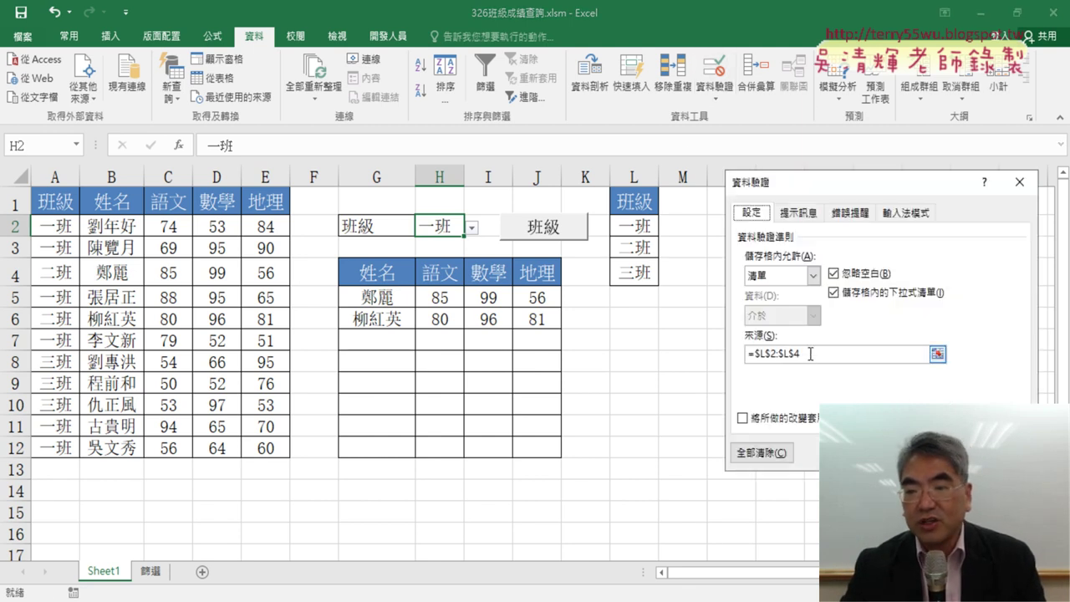
drag(810, 353, 742, 356)
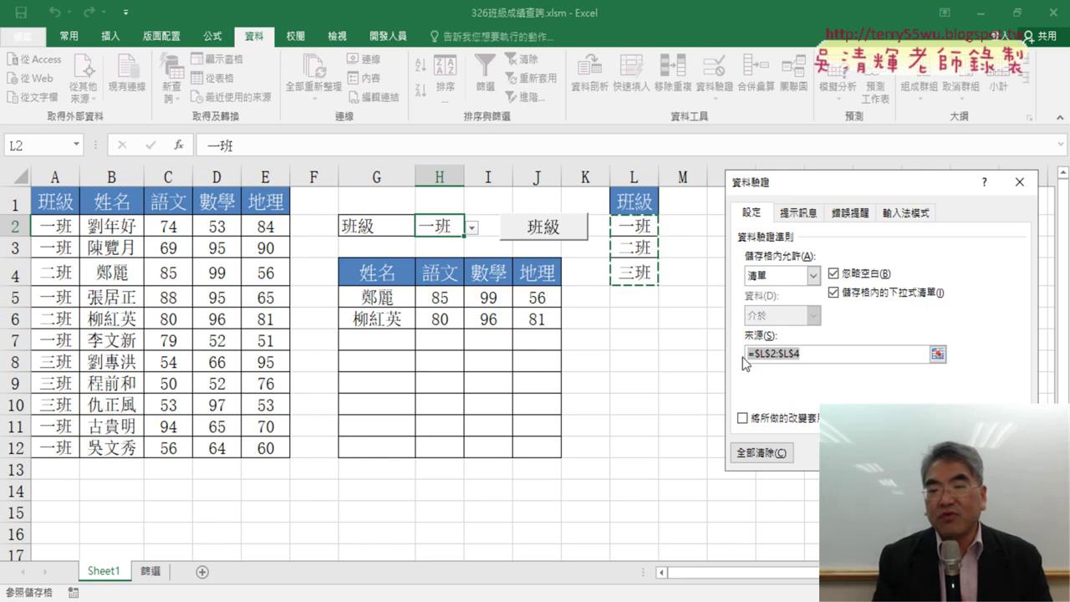
key(Right)
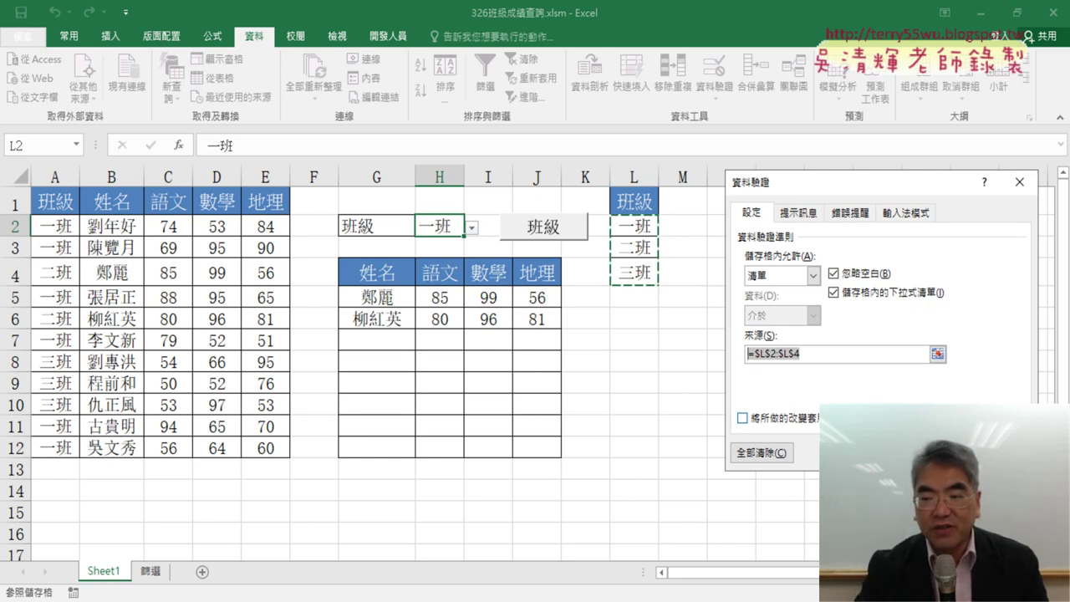
key(Return)
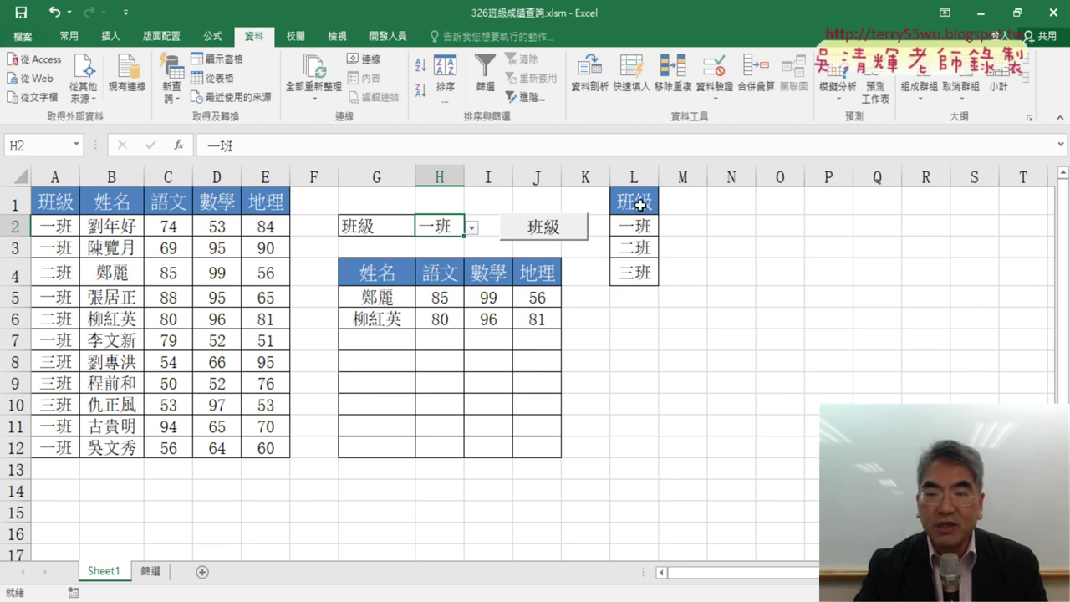
- Copy the 班級 heading in cell L1
click(640, 204)
drag(633, 227, 636, 269)
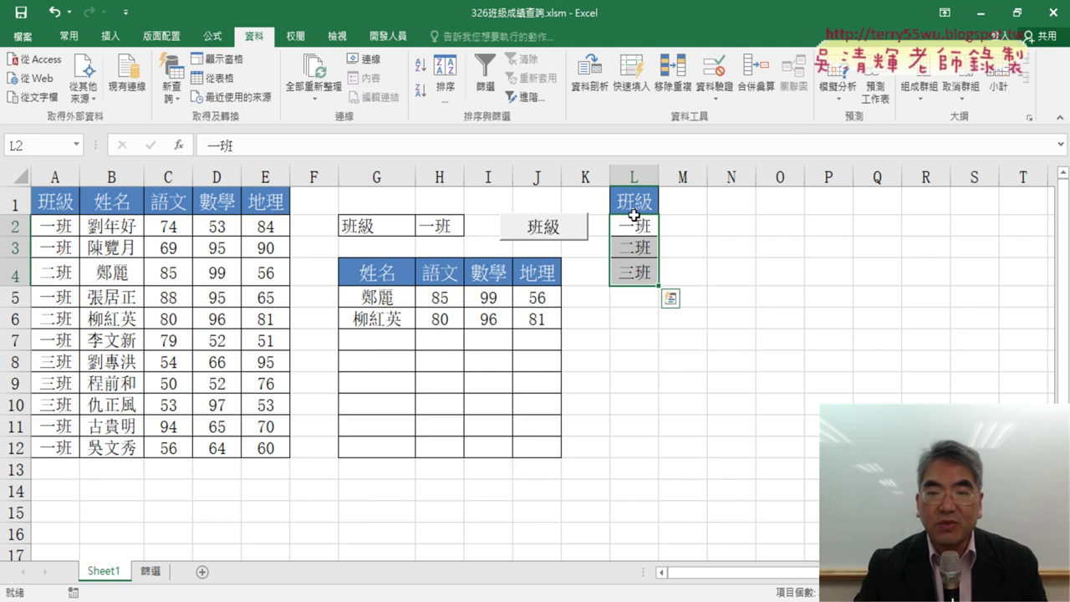
click(757, 254)
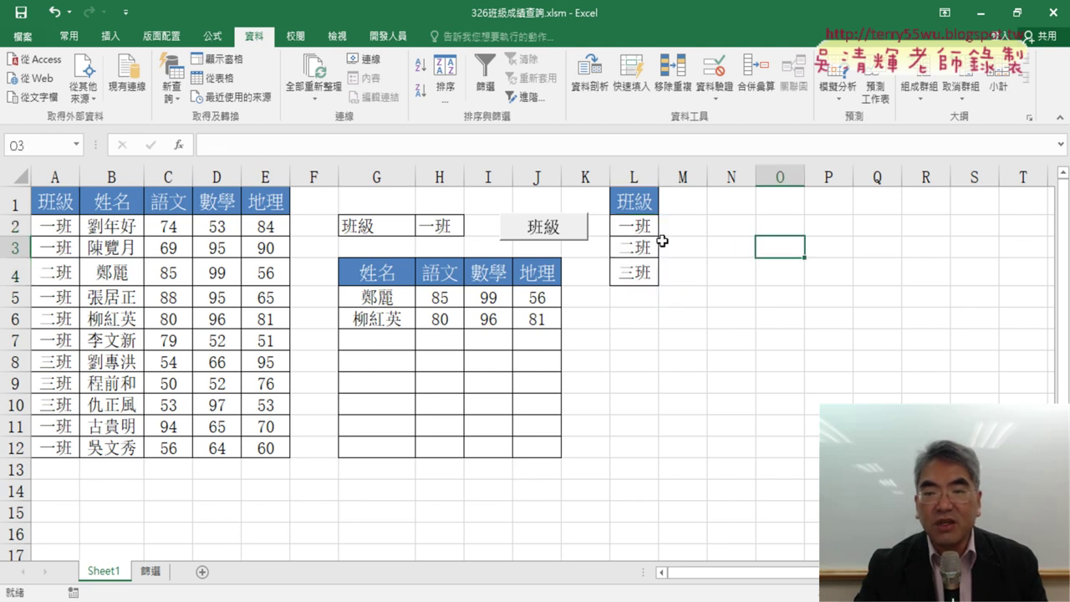
click(633, 203)
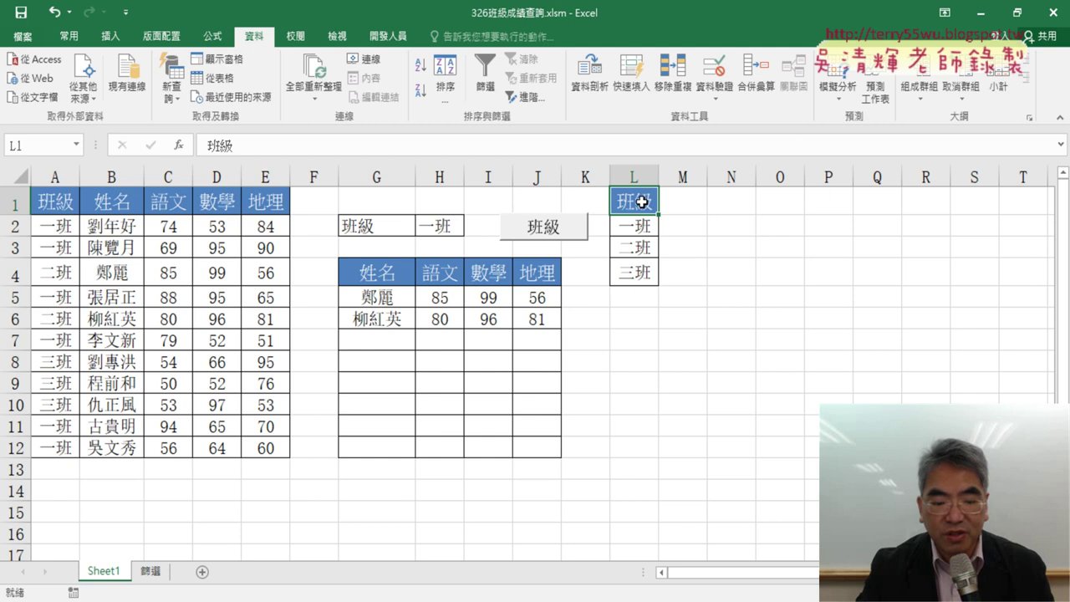
key(ctrl+c)
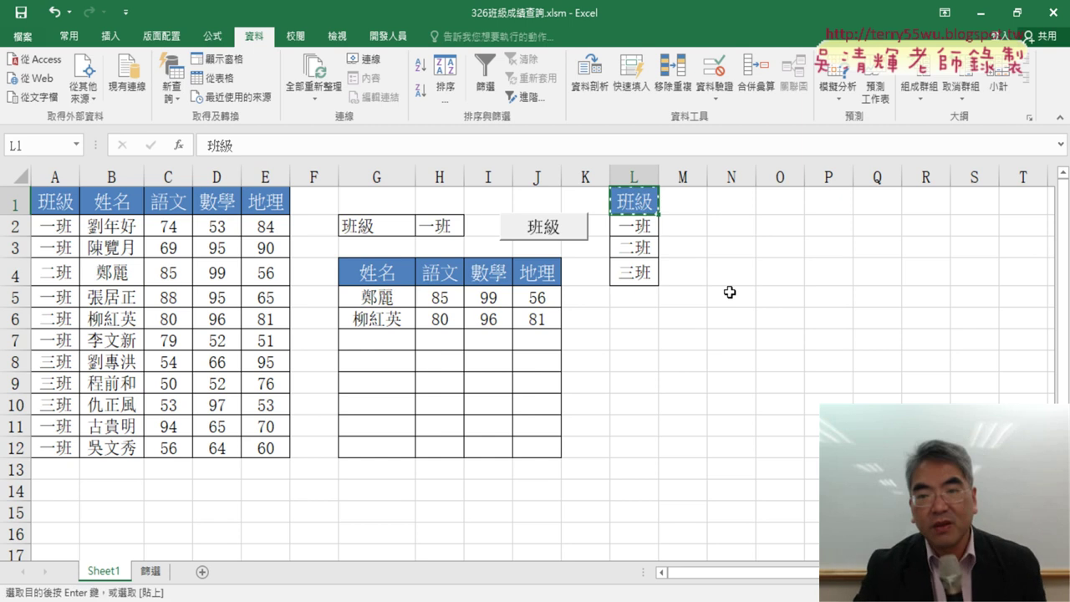
click(633, 226)
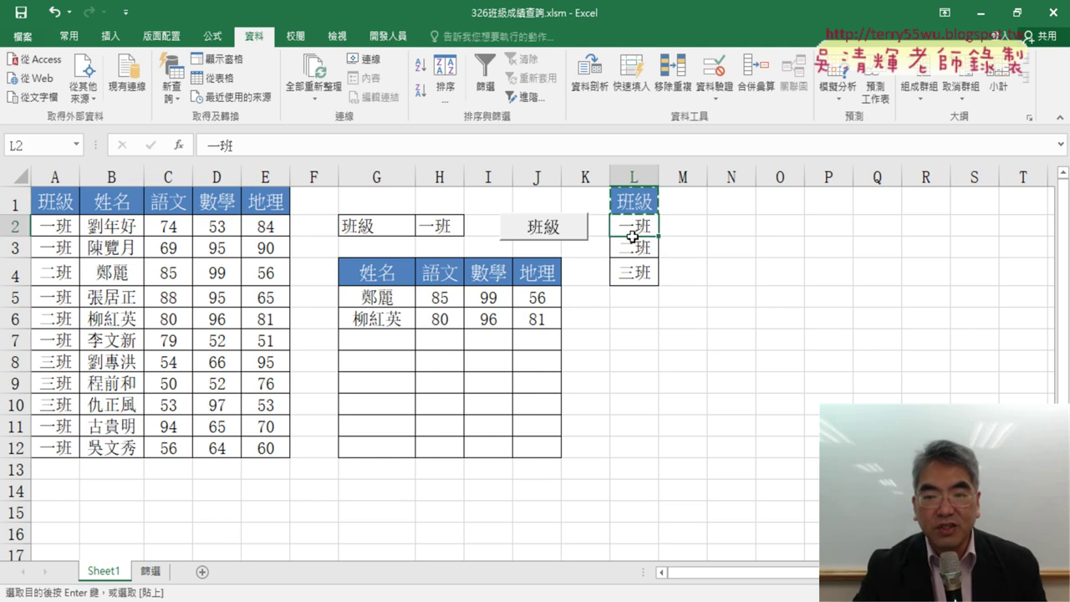
- Name the class cells L2:L4 '班級' using the Name Box
drag(633, 236, 633, 269)
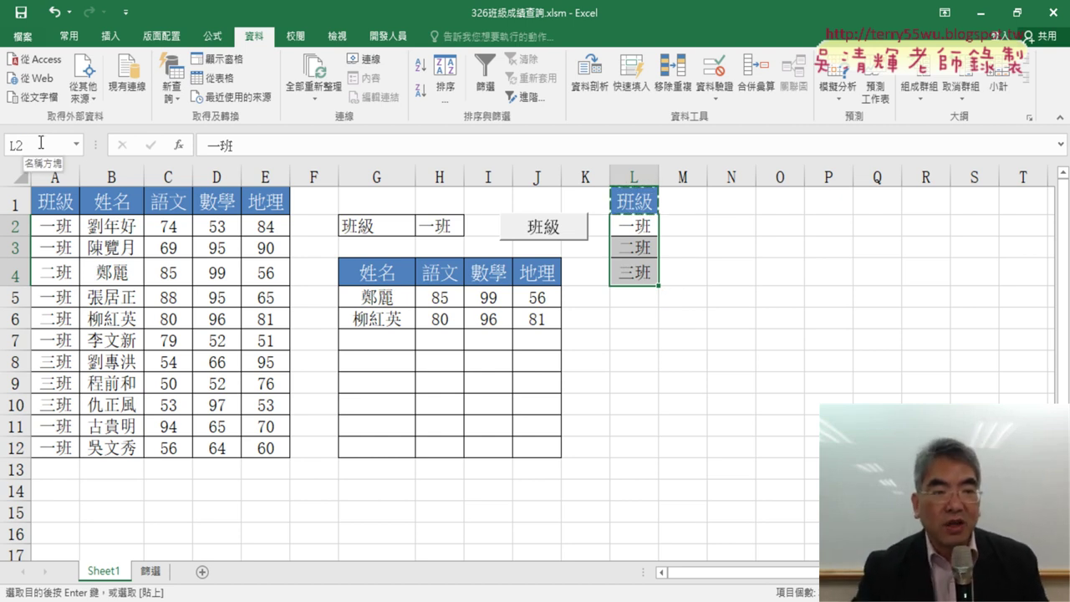
click(40, 142)
text(班級)
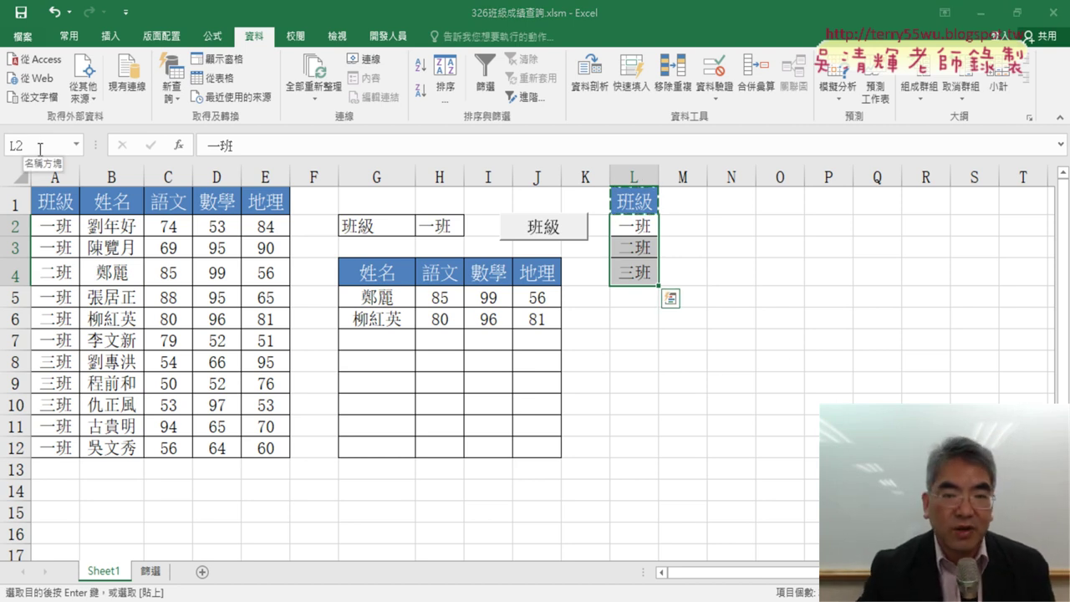
drag(628, 225, 618, 276)
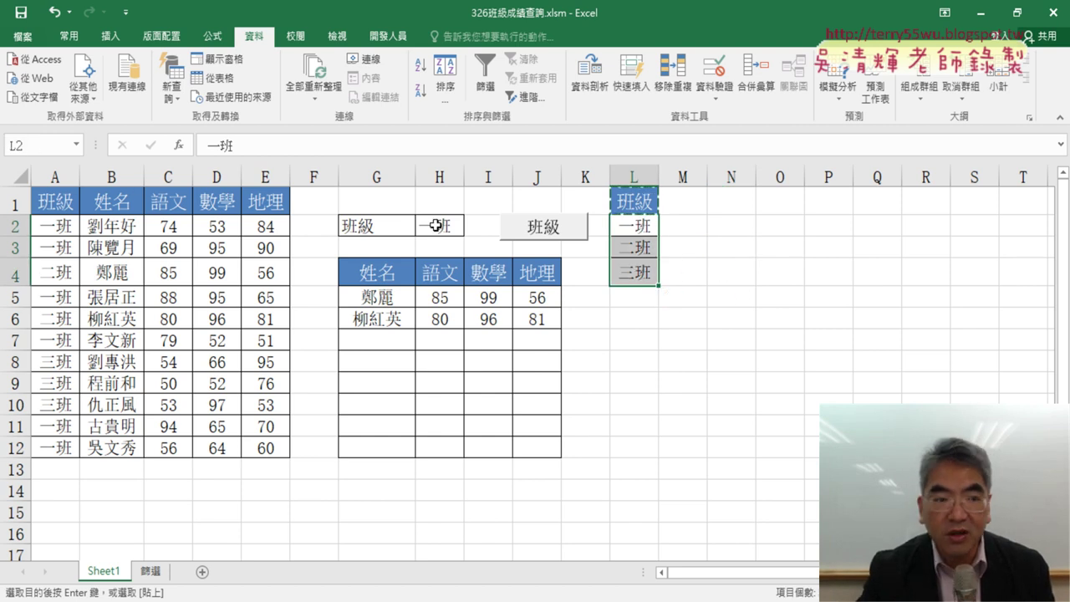
click(749, 248)
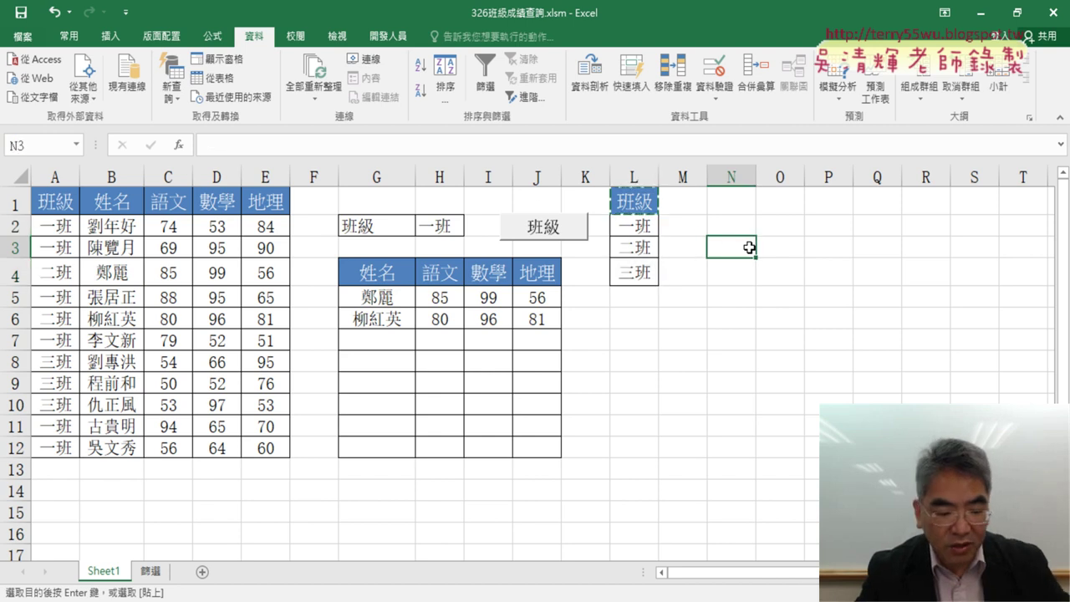
key(Escape)
drag(640, 225, 634, 269)
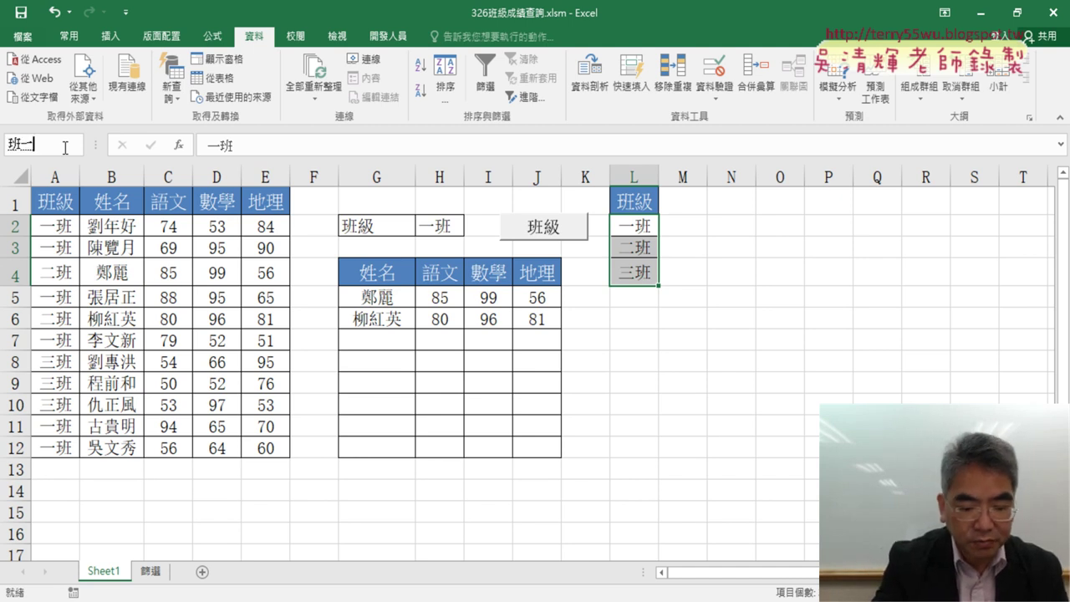
text(班級)
key(Return)
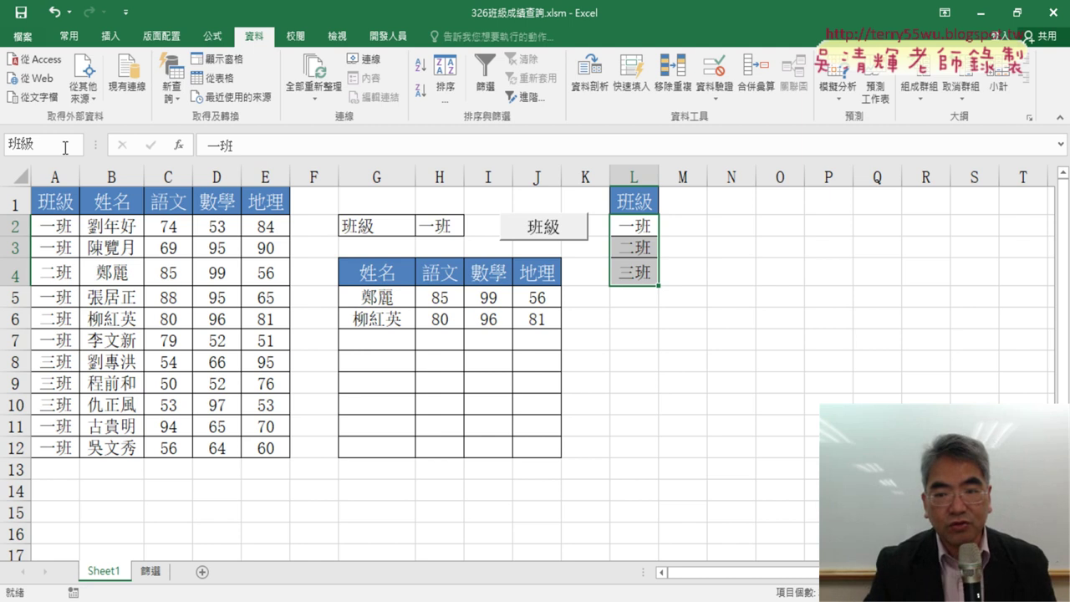
key(Return)
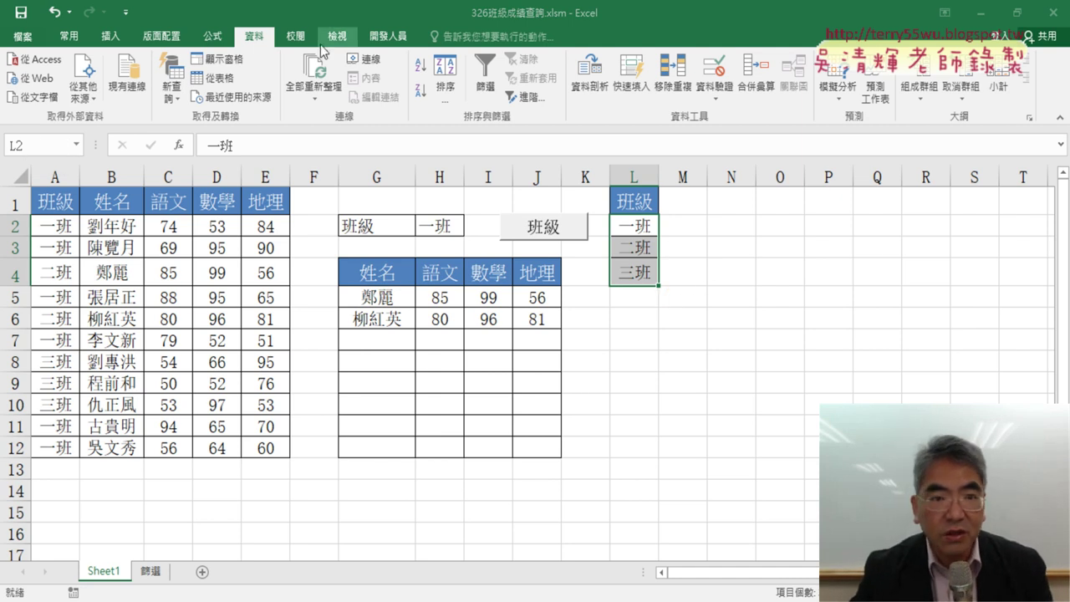
click(213, 39)
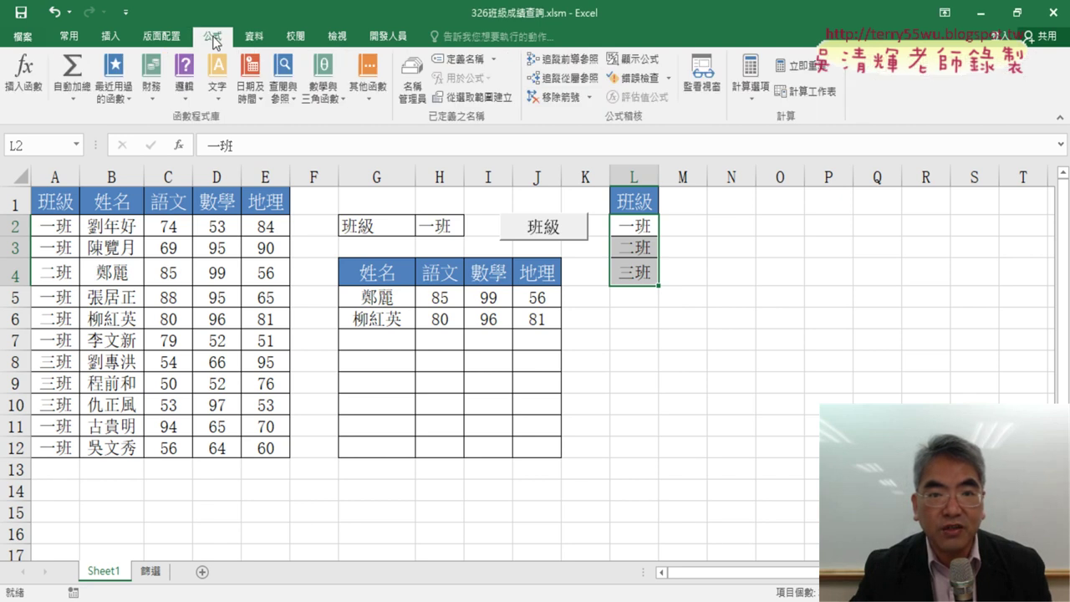
click(411, 90)
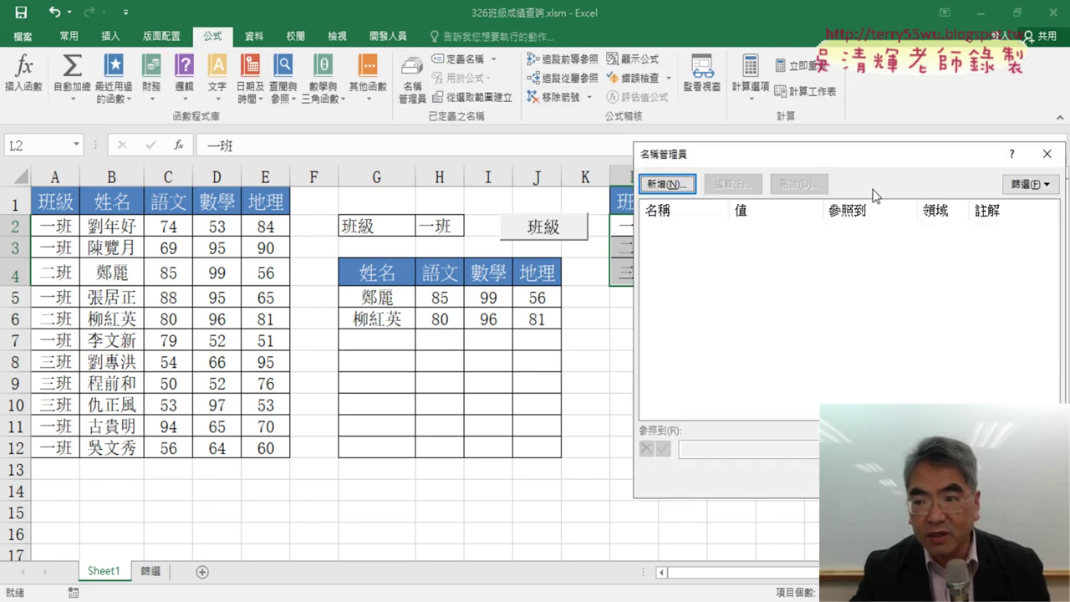
drag(895, 157, 621, 157)
click(774, 154)
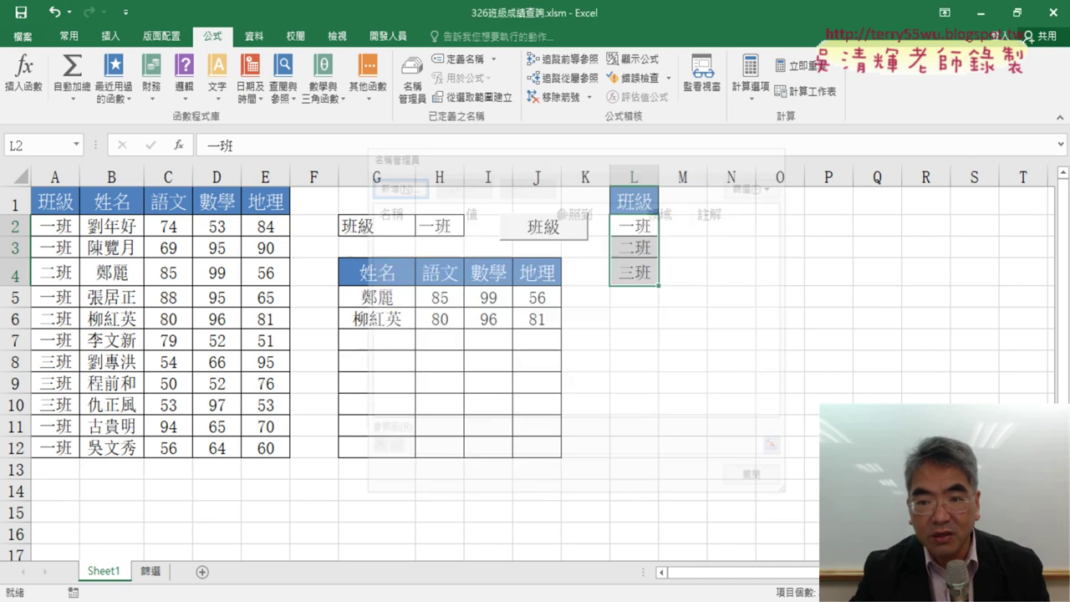
click(694, 339)
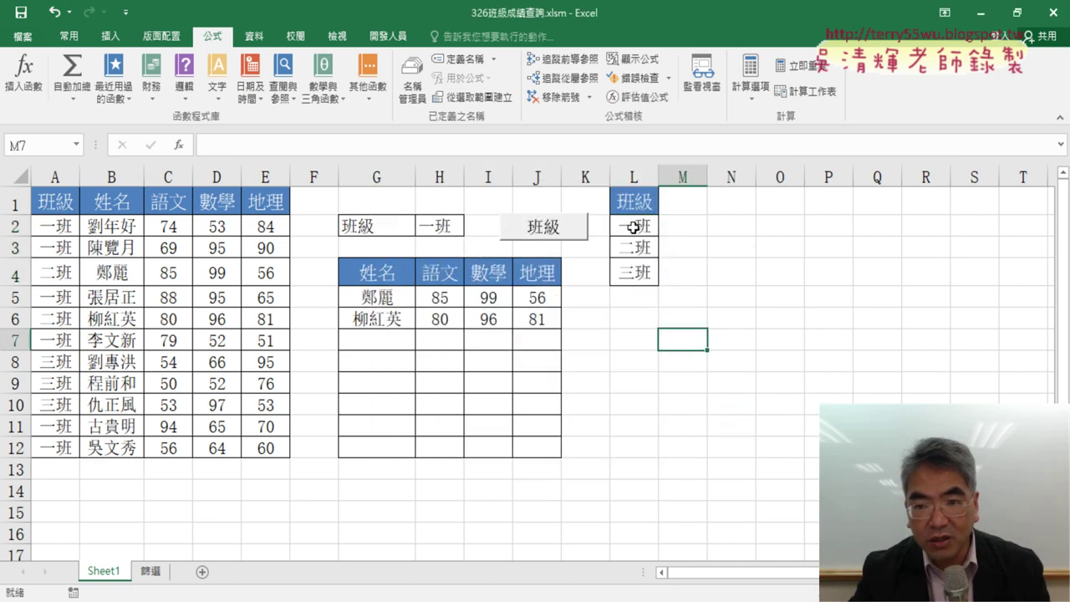
drag(634, 225, 634, 276)
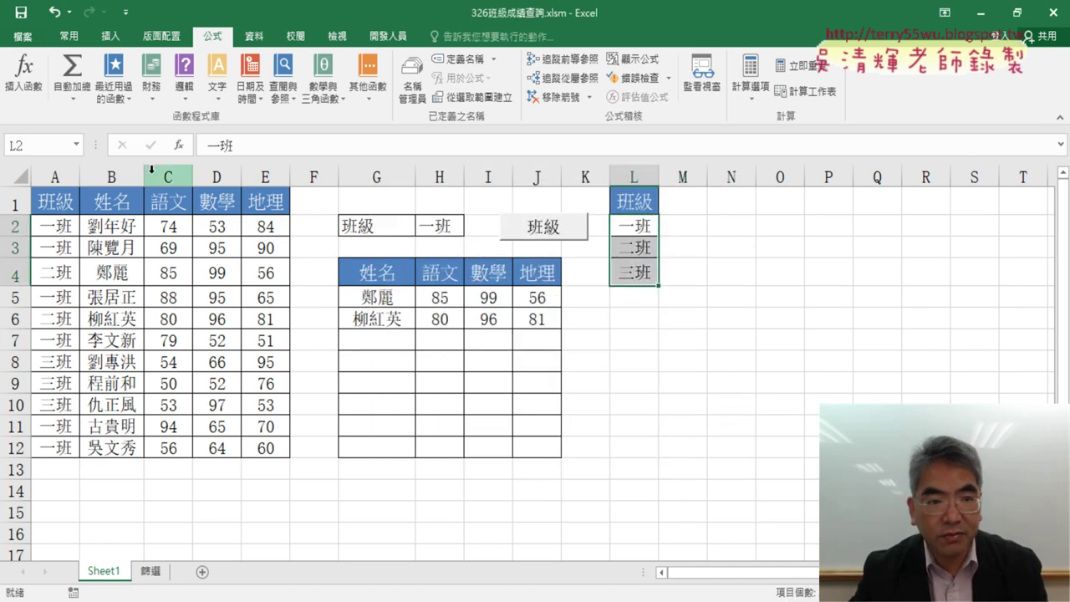
click(51, 145)
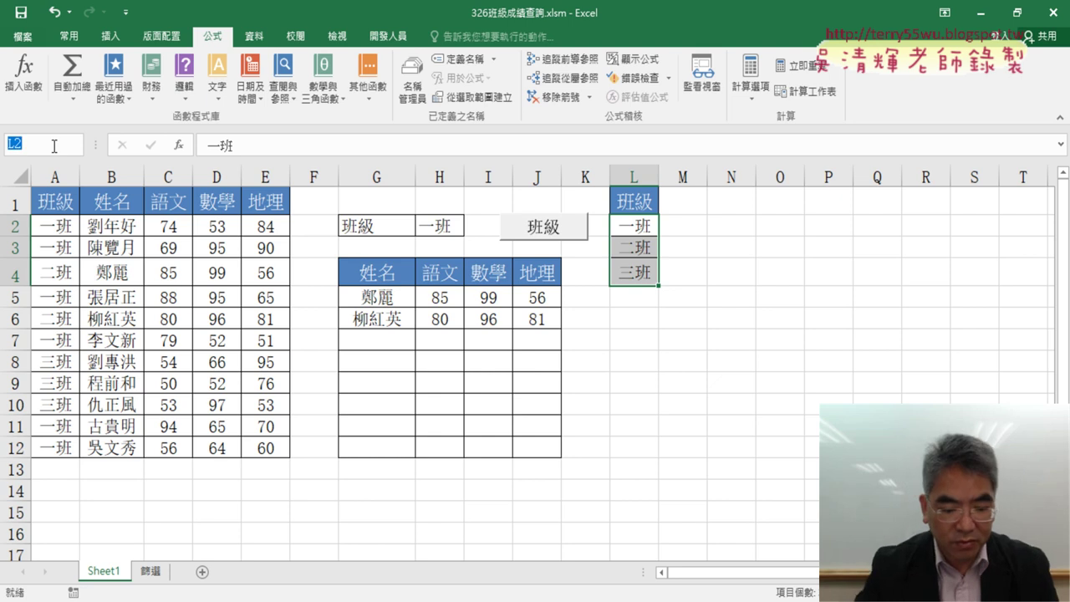
text(ㄅㄢ班級)
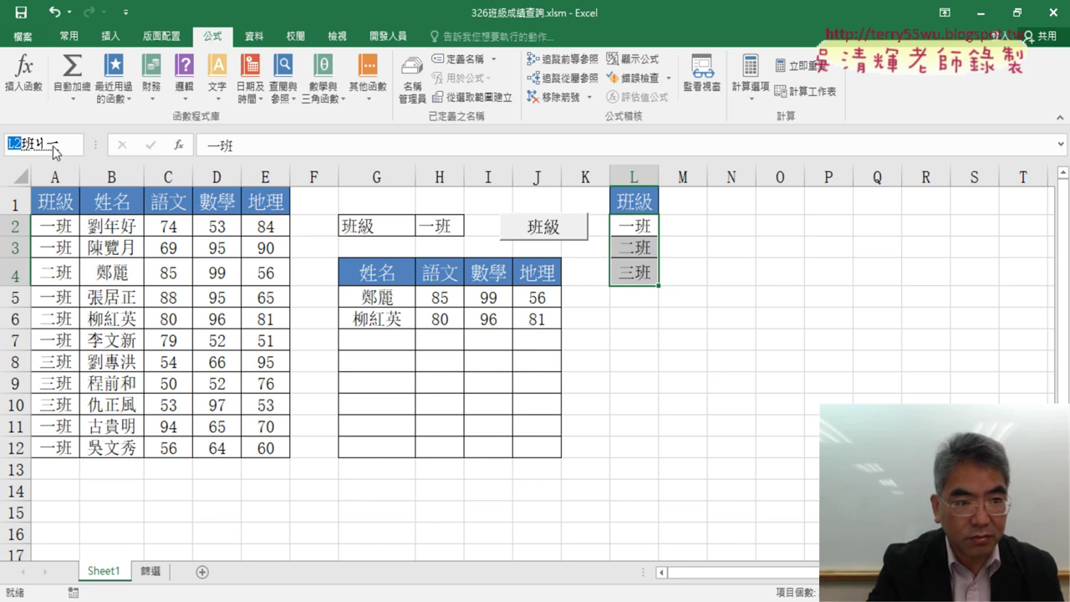
key(Return)
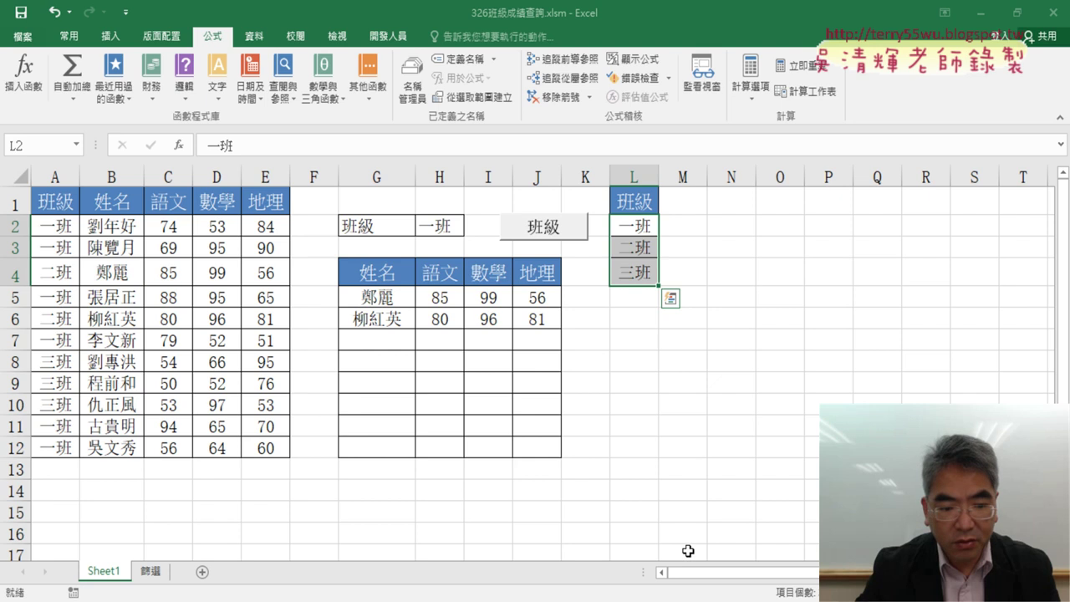
key(alt+F11)
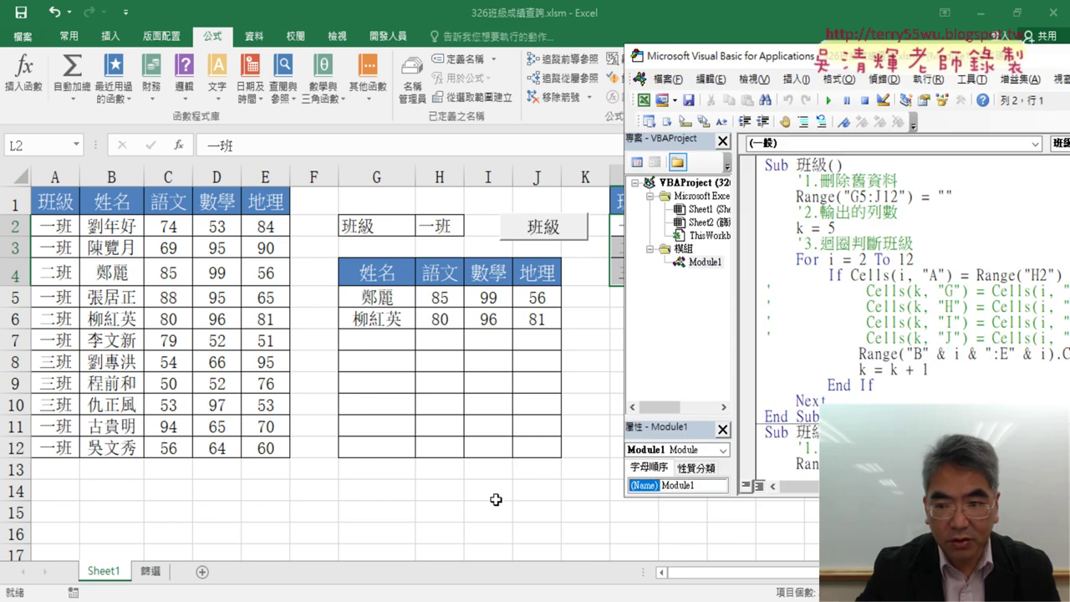
click(496, 504)
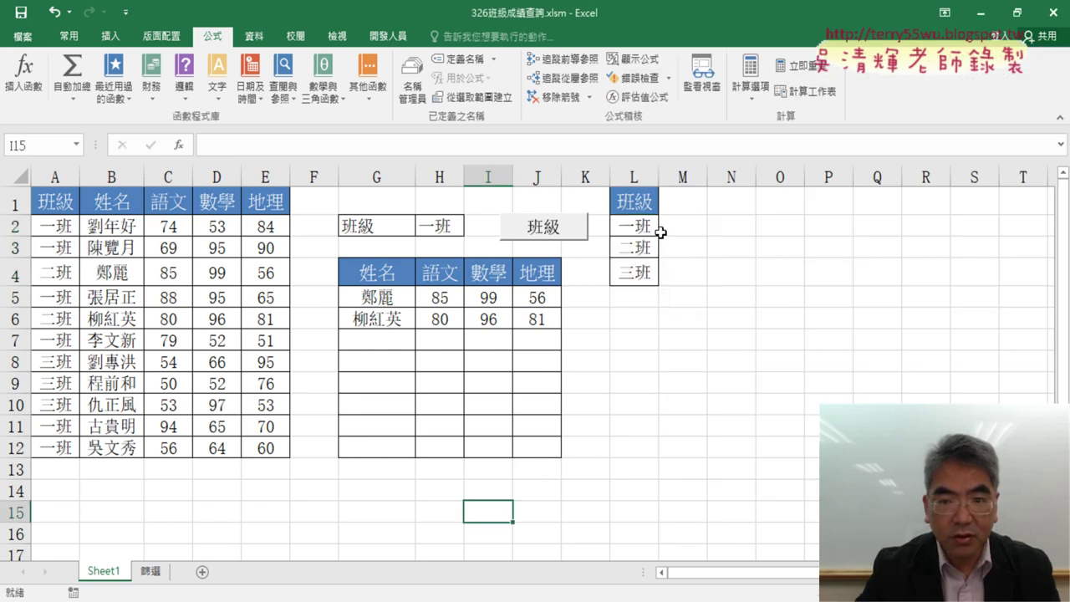
drag(641, 226, 637, 270)
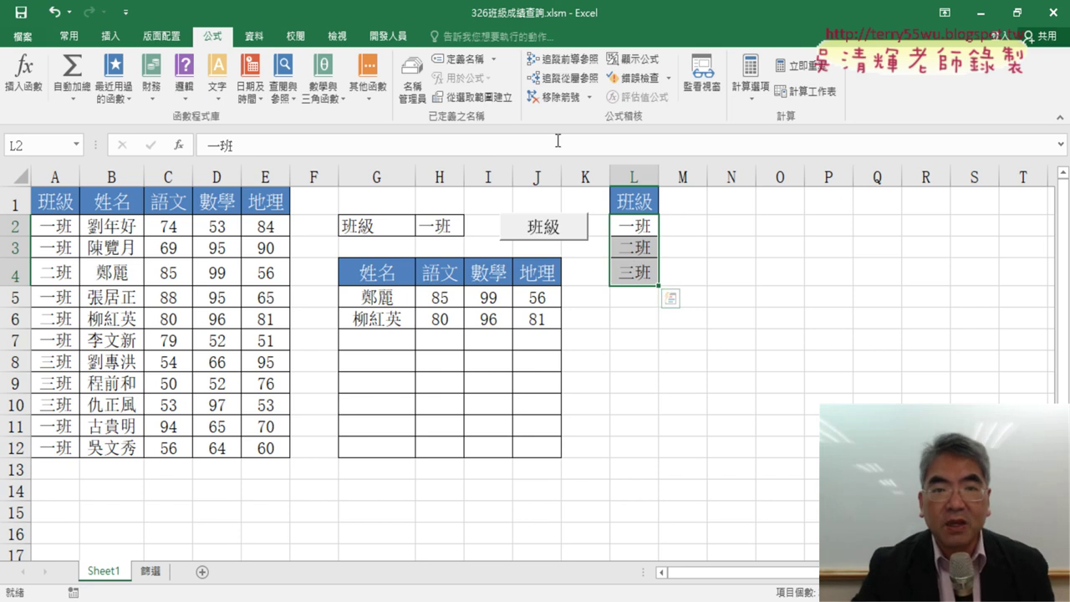
- Check H2's data validation source, then select the class list in L2:L4 for naming 班級清單
click(447, 226)
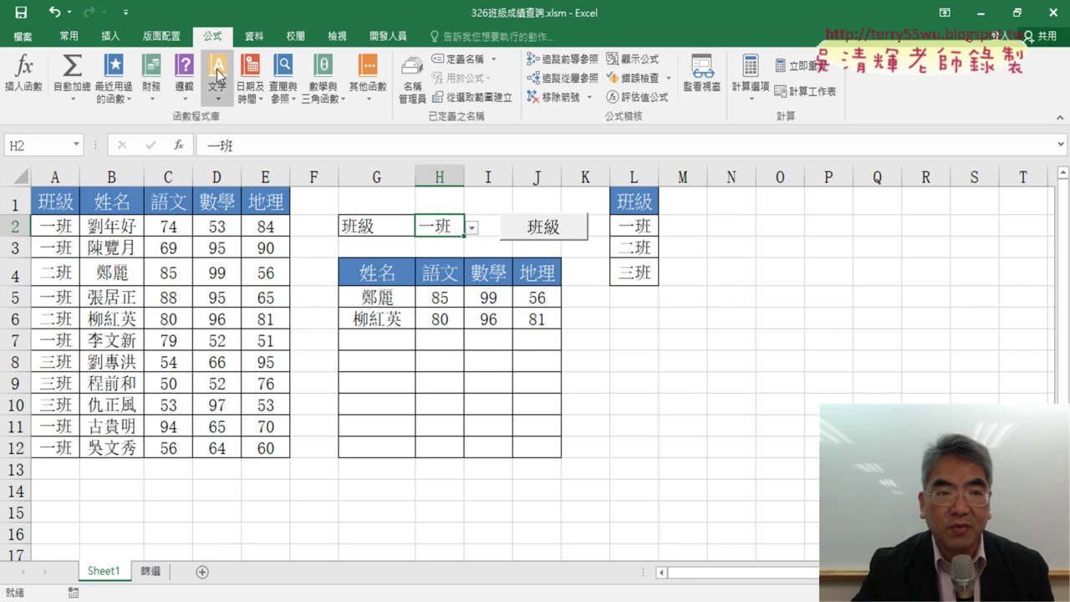
click(258, 39)
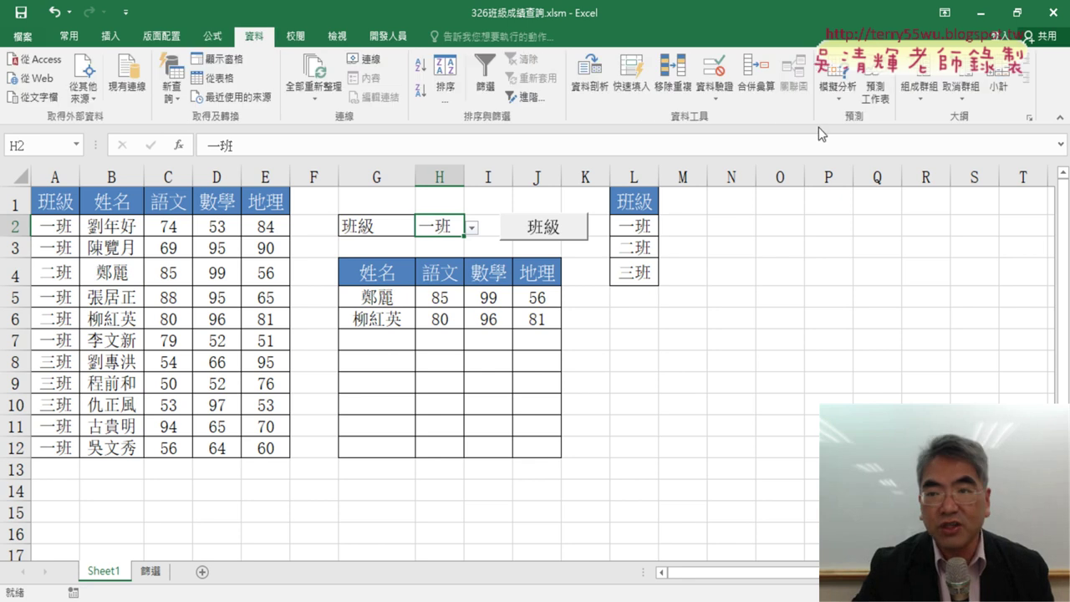
click(713, 77)
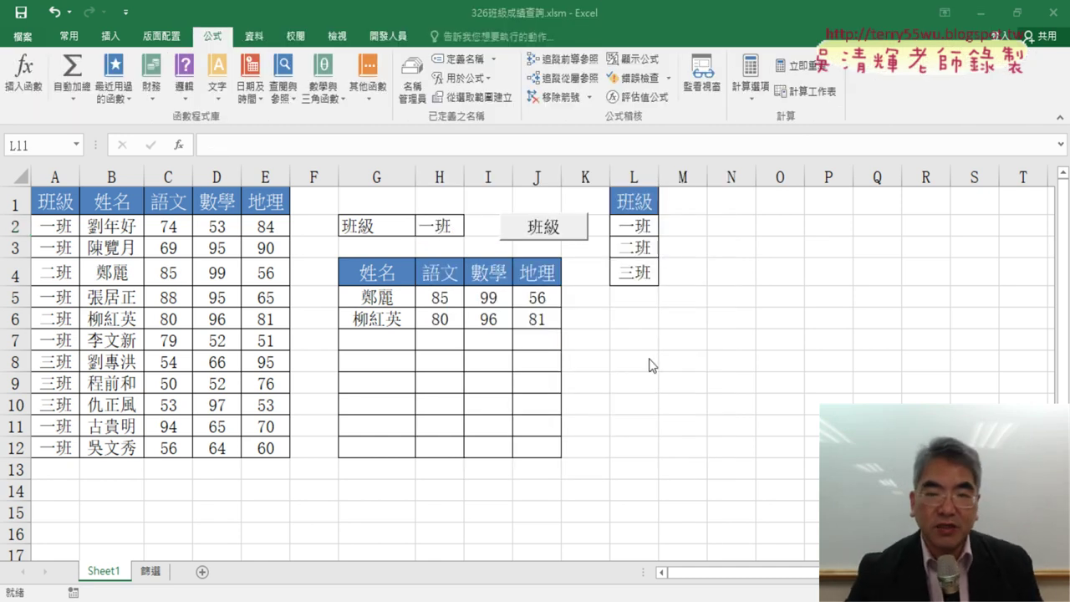
drag(633, 222, 636, 272)
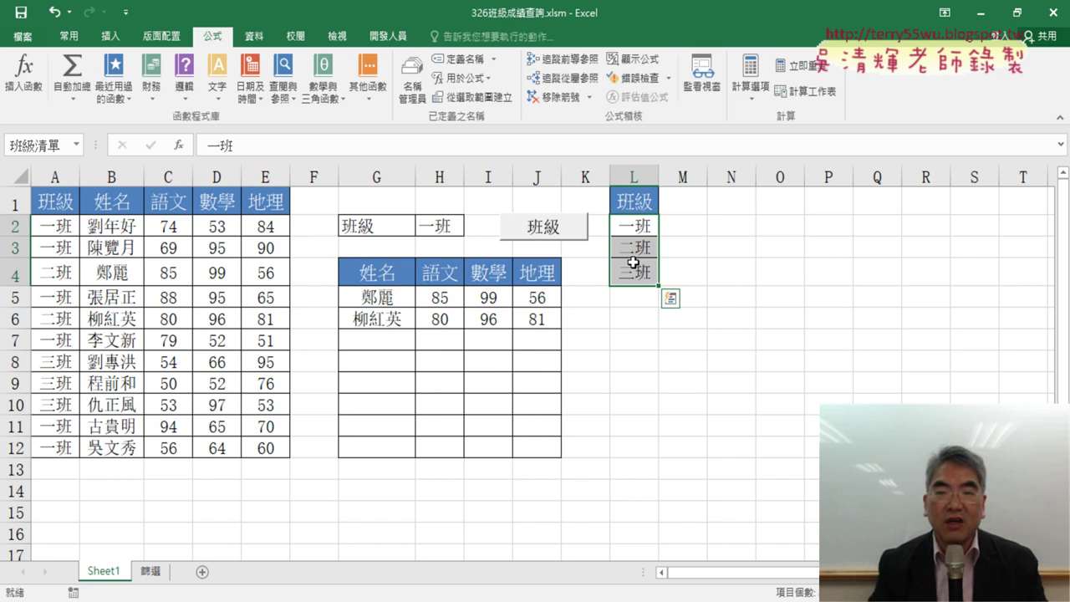
- Replace H2's validation list source $L$2:$L$4 with the pasted name =班級清單
click(253, 38)
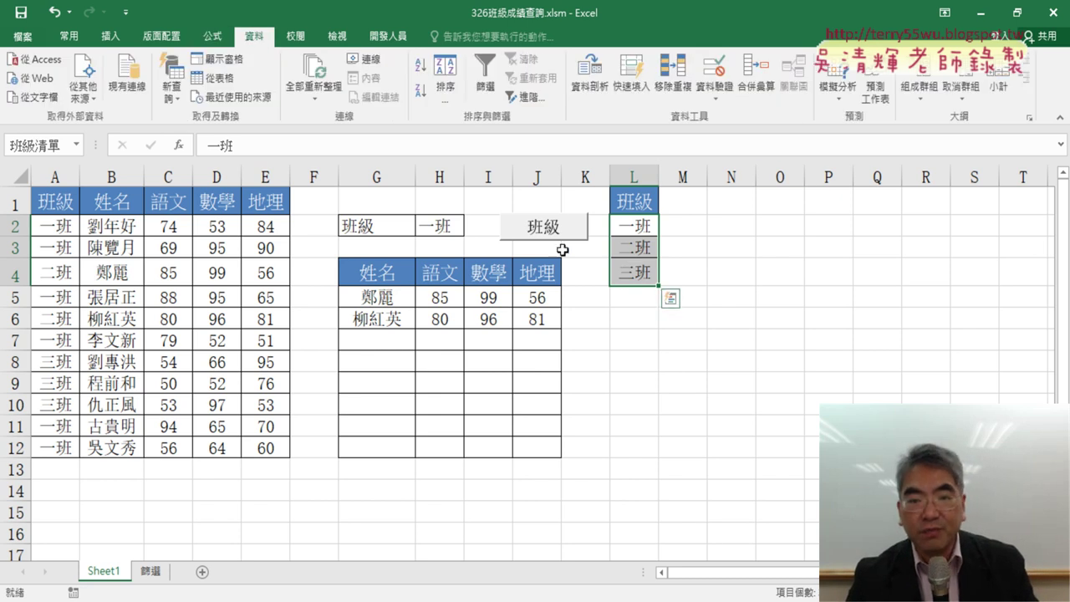
click(434, 224)
click(713, 75)
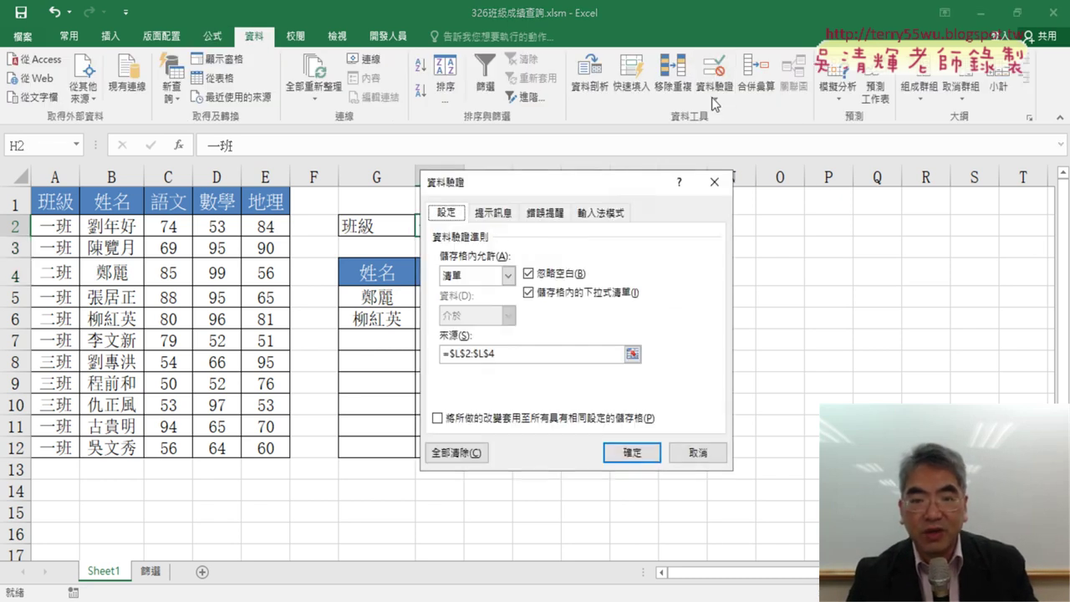
click(513, 354)
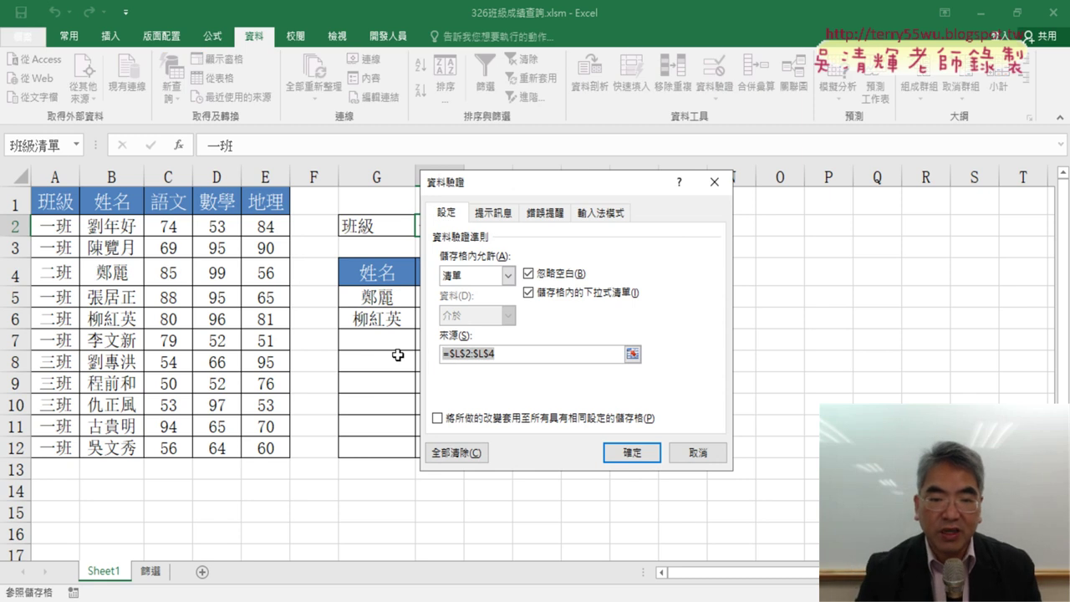
key(Delete)
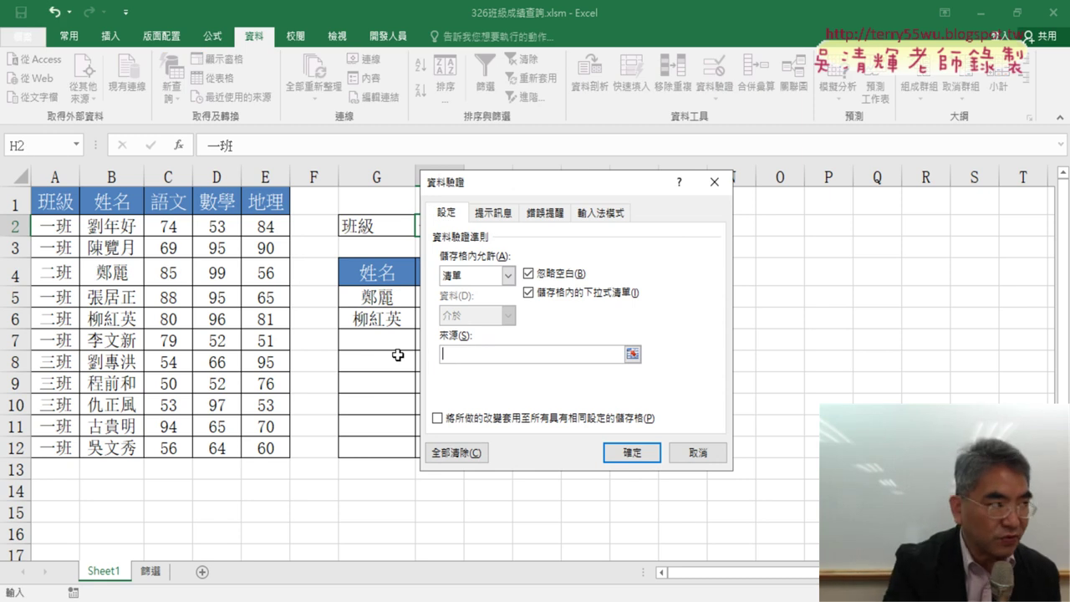
key(F3)
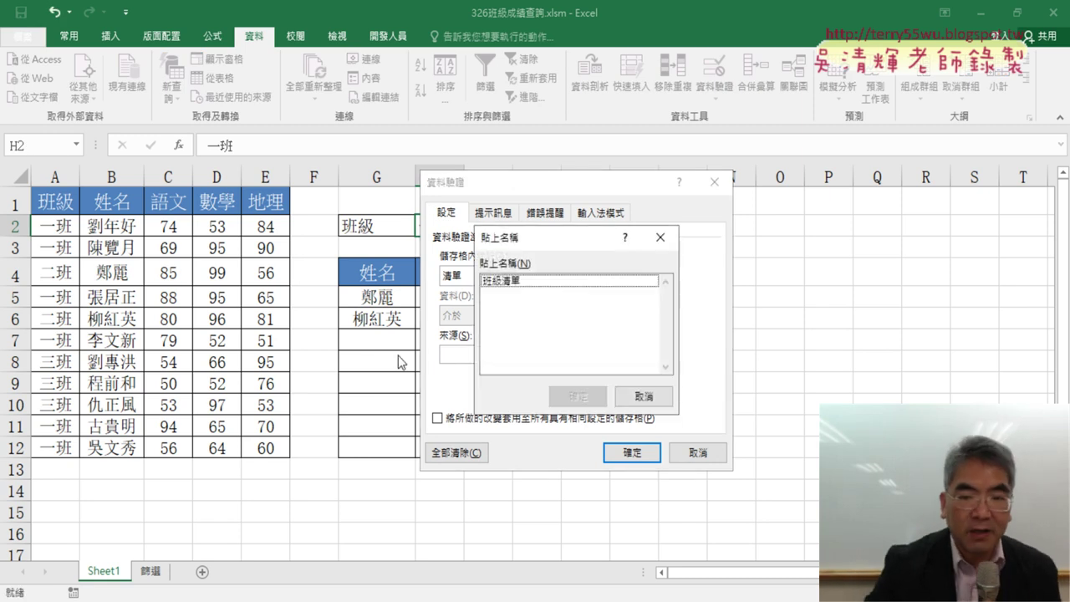
double_click(514, 281)
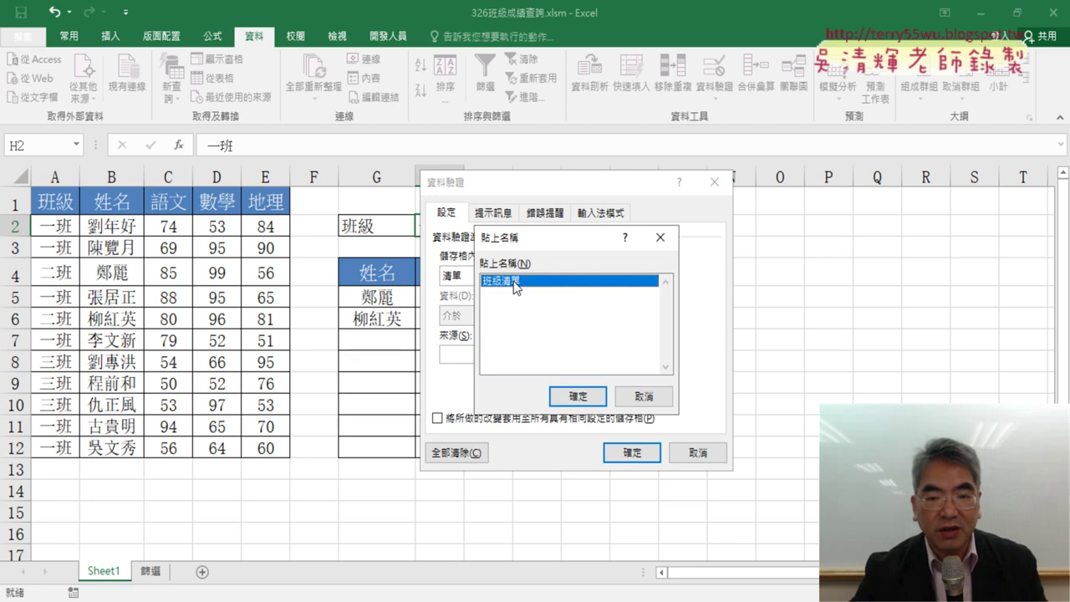
click(632, 453)
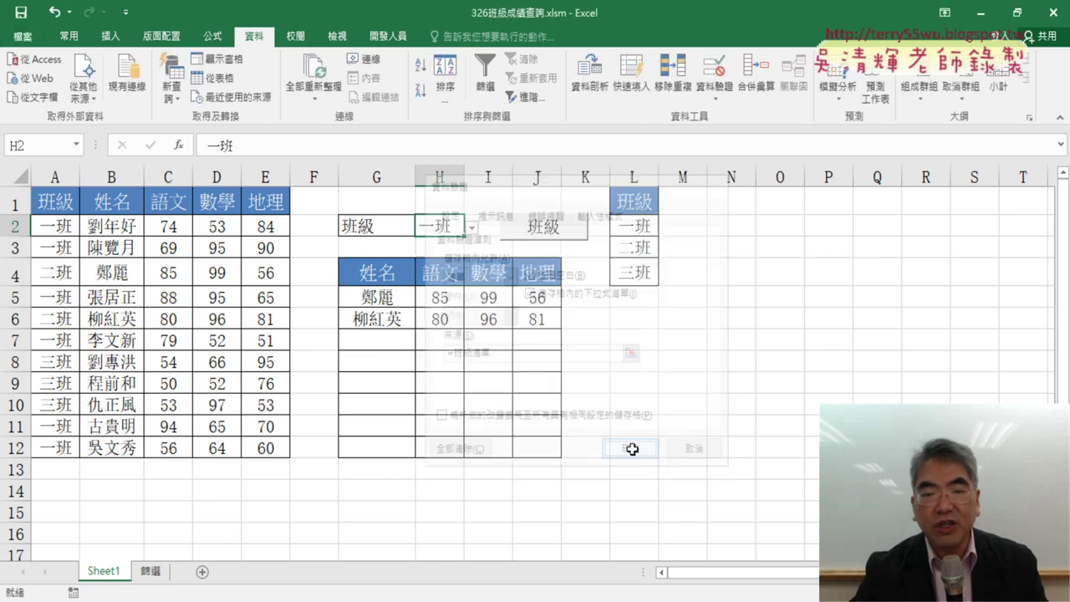
click(809, 402)
click(447, 221)
click(472, 227)
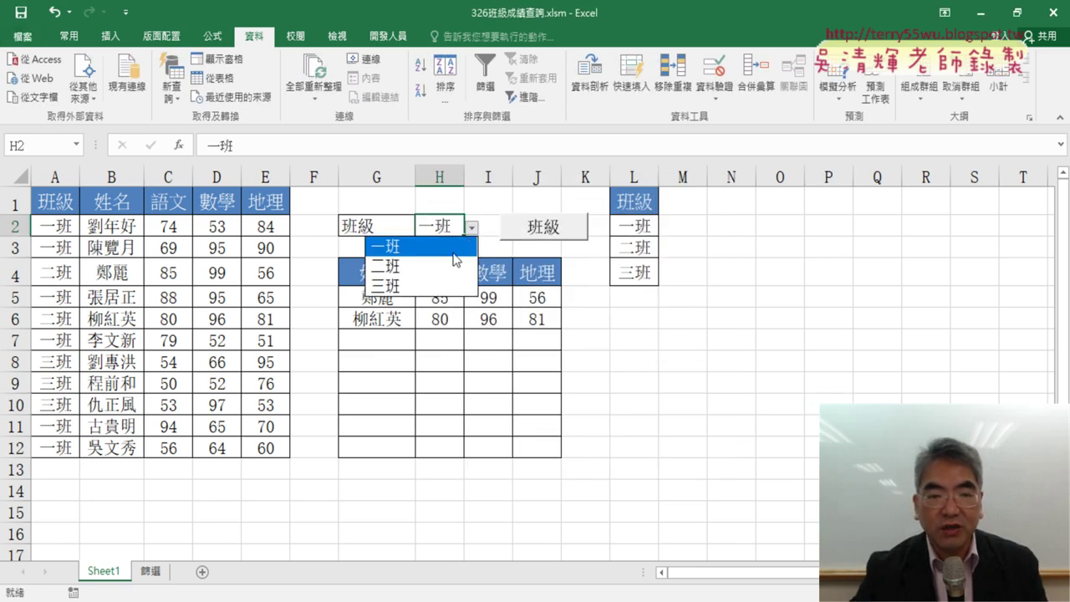
click(431, 262)
click(472, 227)
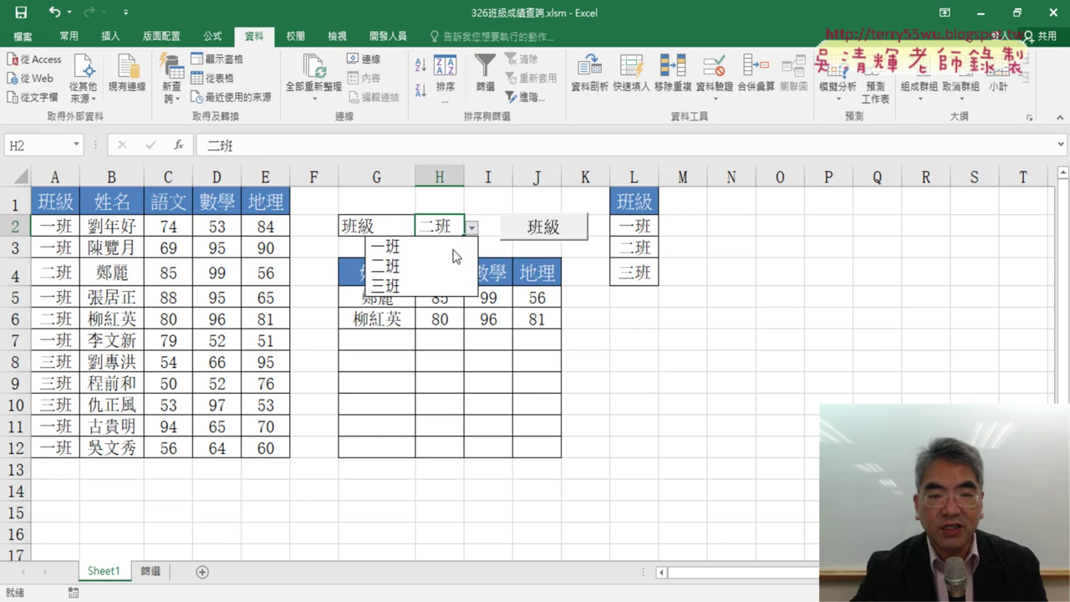
click(452, 243)
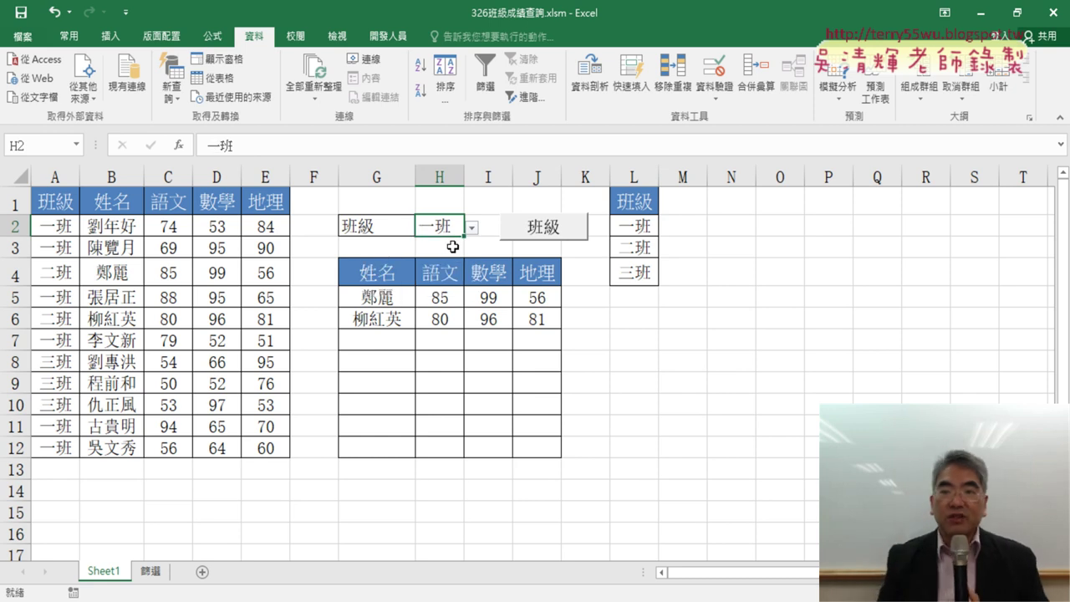